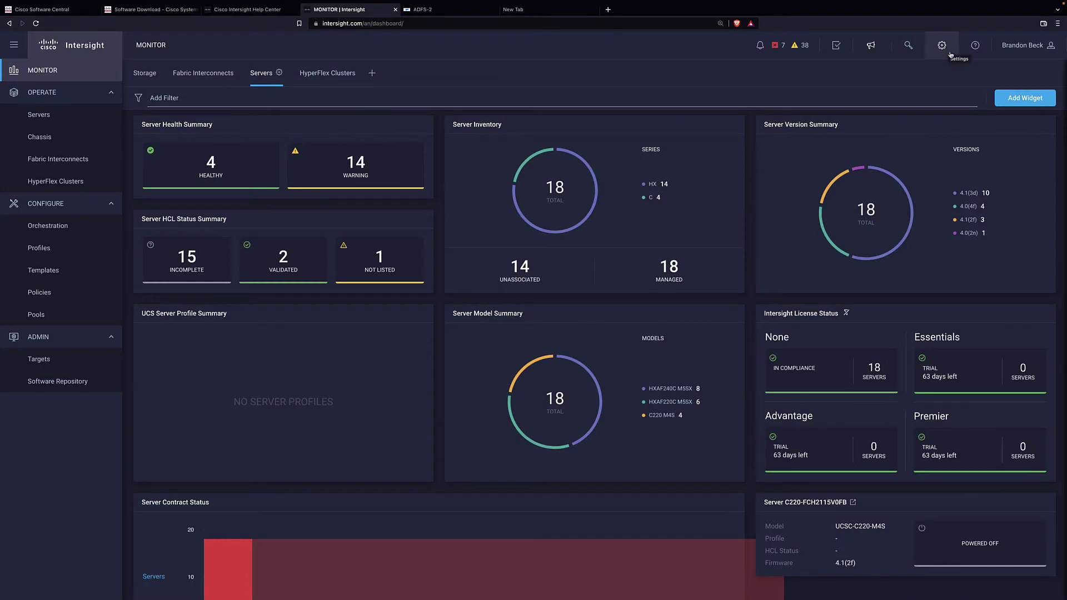
Add the cisco.com domain under Settings > Domain Names, leaving it pending TXT-record verification.
{"action": "left_click", "coordinate": [950, 54]}
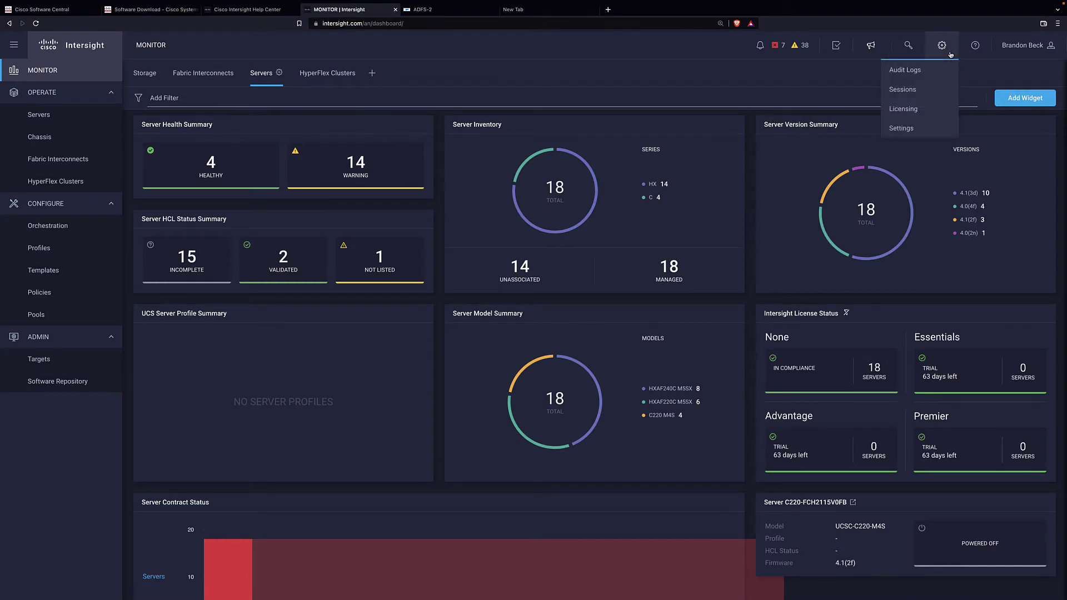
{"action": "left_click", "coordinate": [896, 128]}
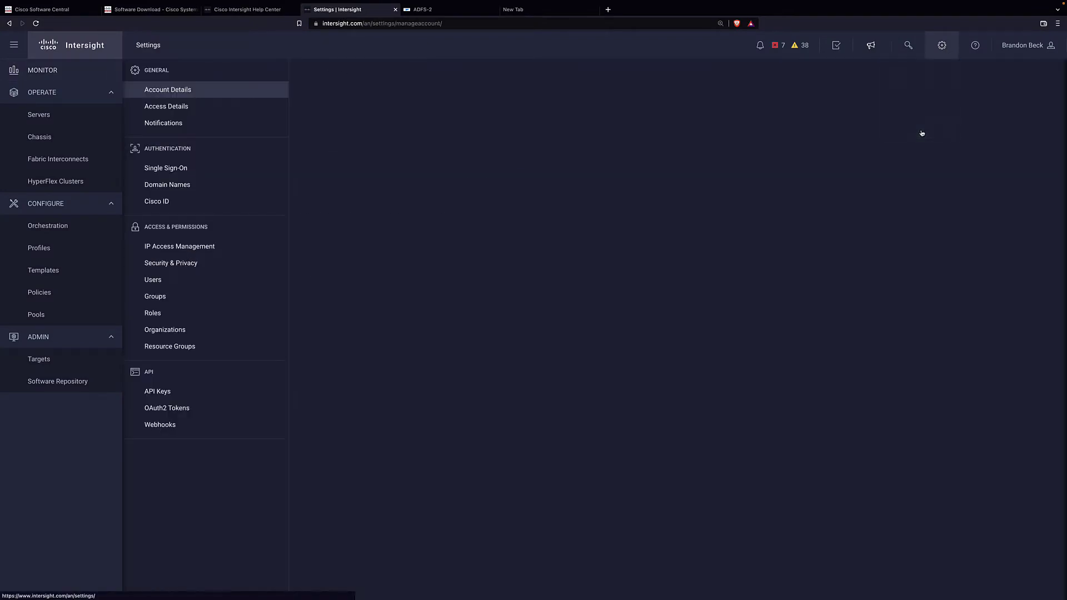
{"action": "left_click", "coordinate": [204, 188]}
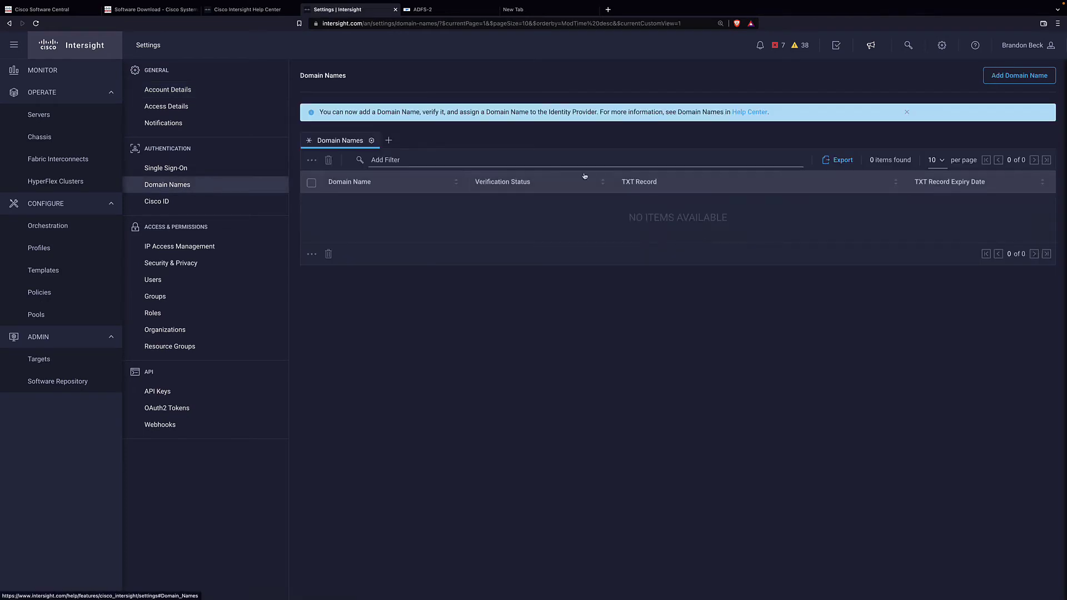
{"action": "left_click", "coordinate": [997, 82]}
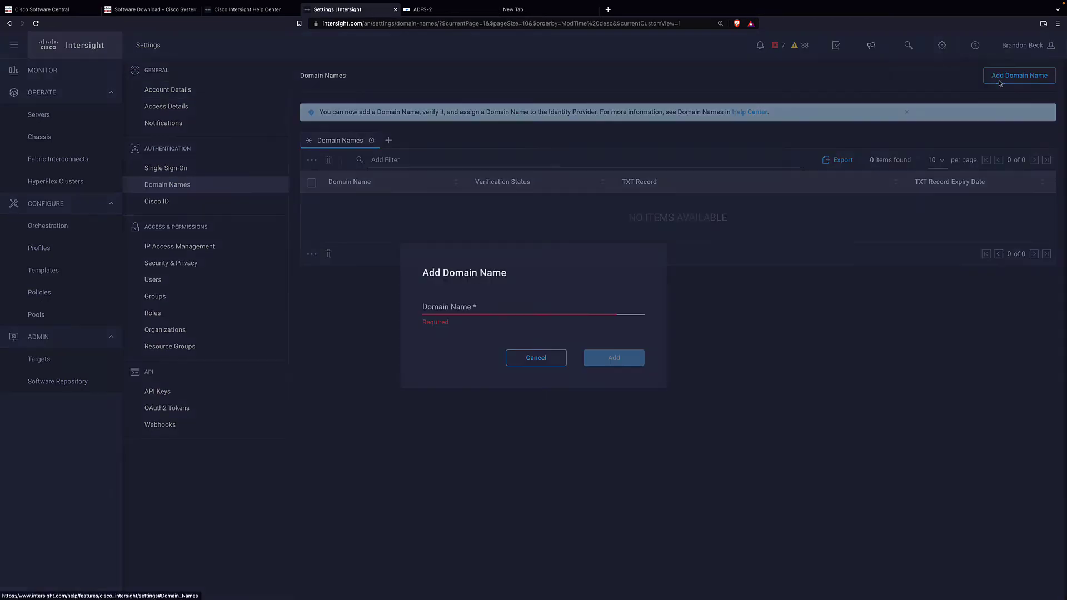
{"action": "left_click", "coordinate": [496, 311]}
{"action": "type", "text": ".cisco.com"}
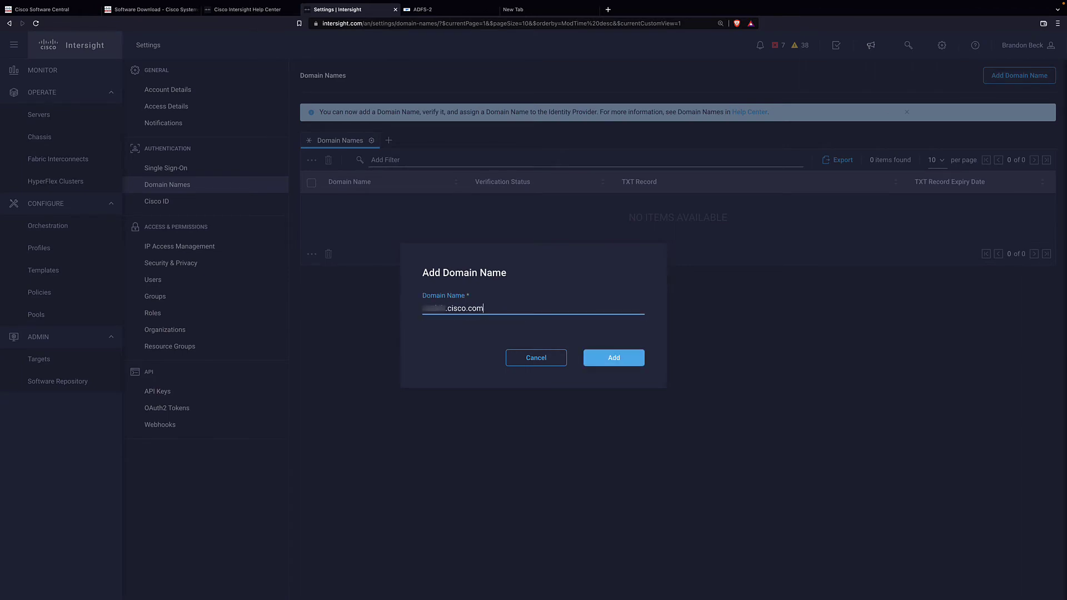
{"action": "left_click", "coordinate": [601, 358]}
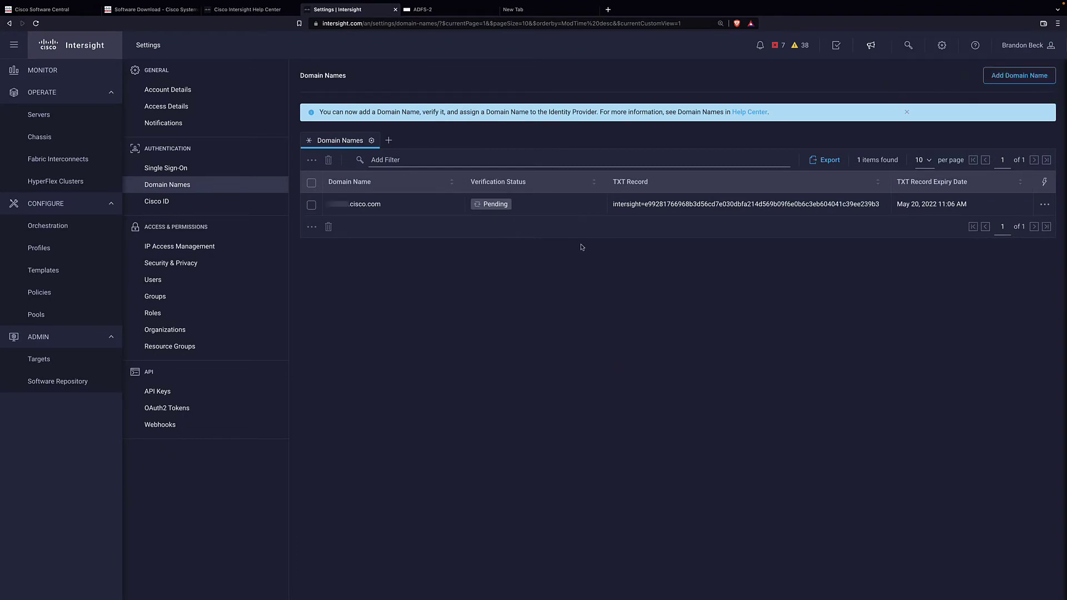
{"action": "mouse_move", "coordinate": [487, 211]}
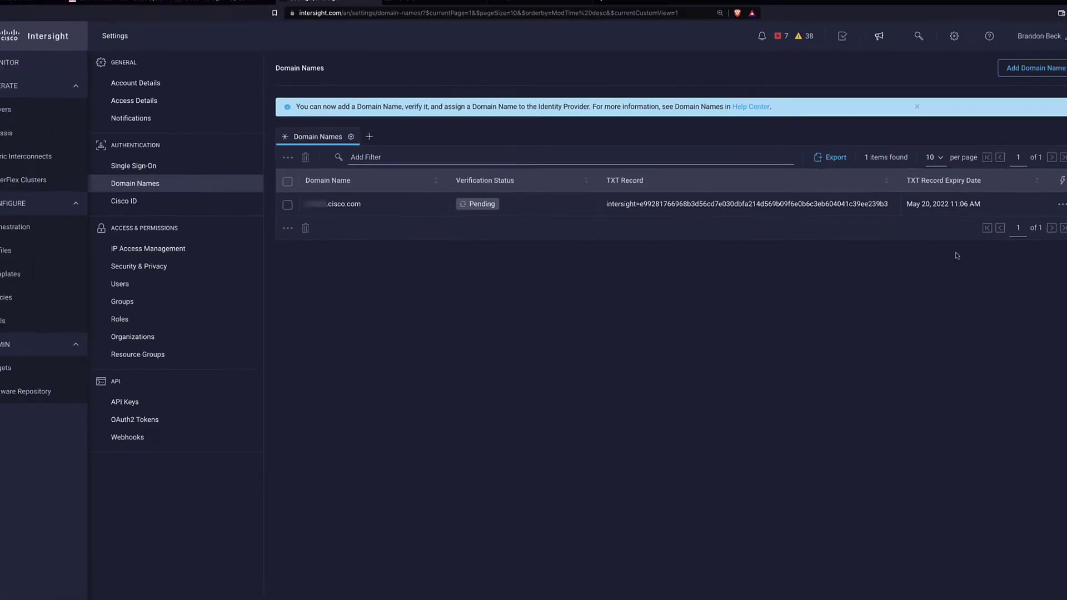
Verify the cisco.com domain entry, then go to the Single Sign-On settings.
{"action": "left_click", "coordinate": [1041, 205]}
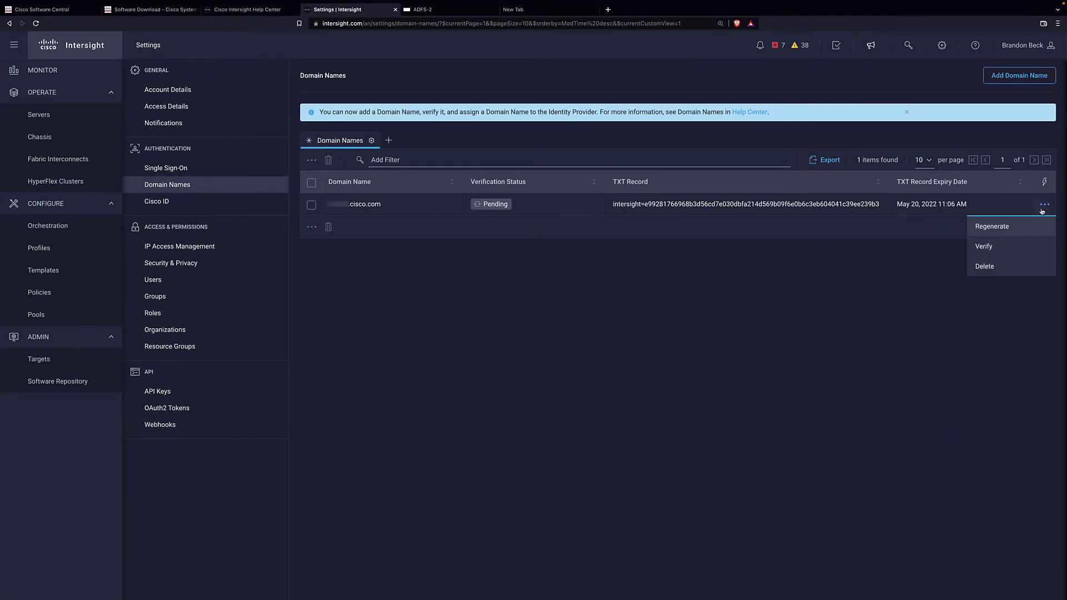
{"action": "left_click", "coordinate": [1010, 245]}
{"action": "left_click", "coordinate": [633, 354]}
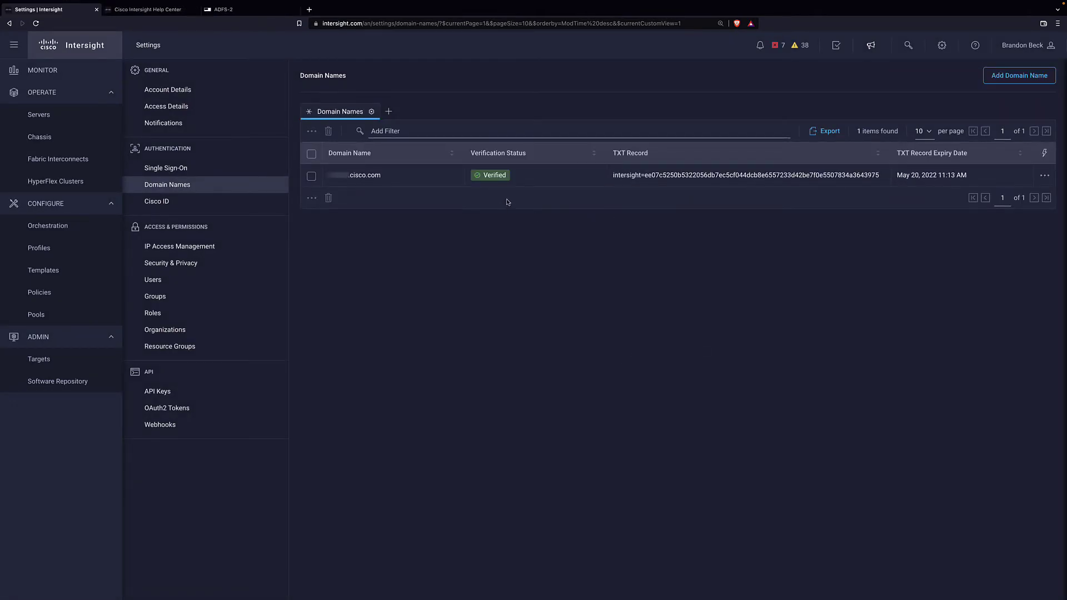
{"action": "mouse_move", "coordinate": [501, 182]}
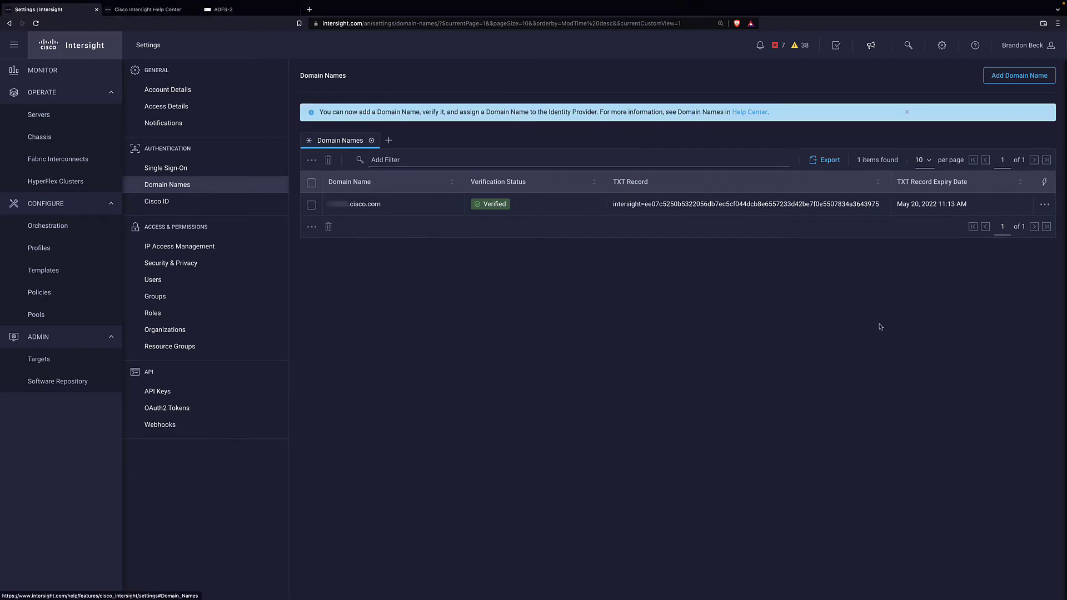
{"action": "left_click", "coordinate": [212, 173]}
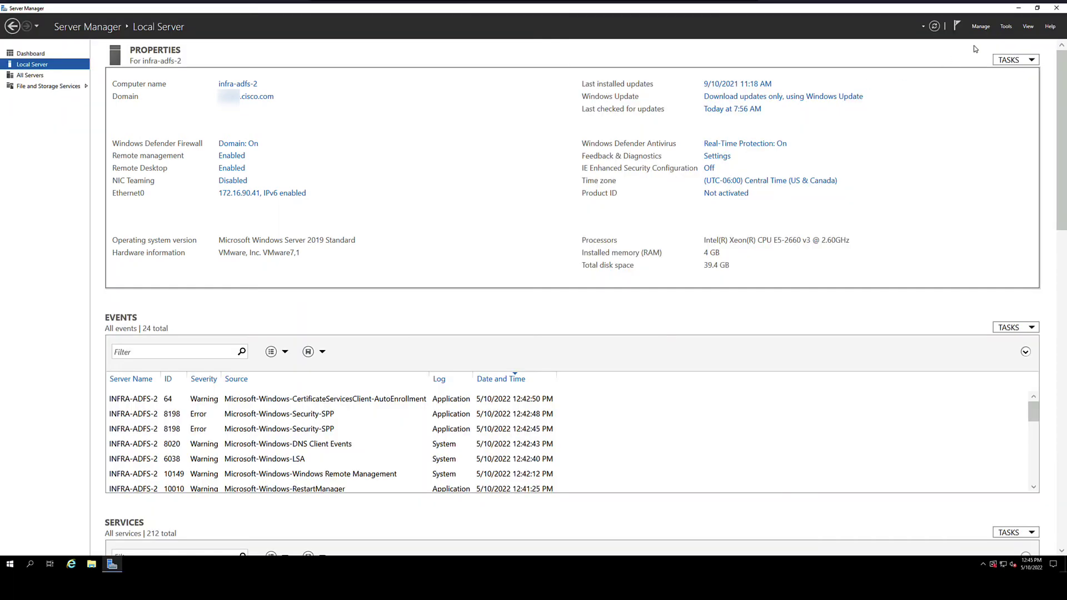
Start a role-based install on the local server and select Active Directory Federation Services.
{"action": "left_click", "coordinate": [988, 31]}
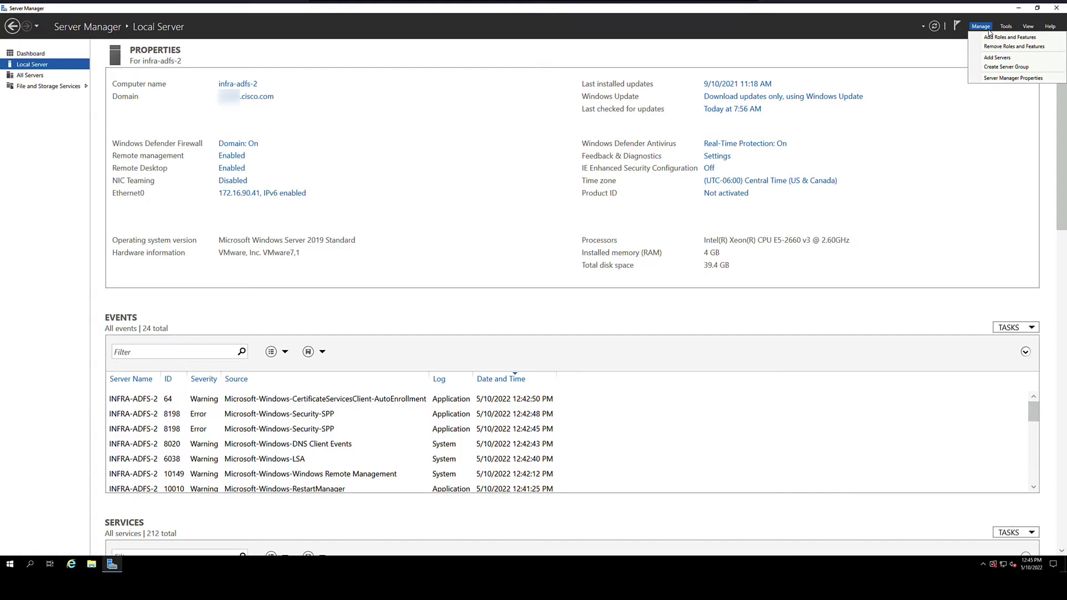
{"action": "left_click", "coordinate": [1040, 39]}
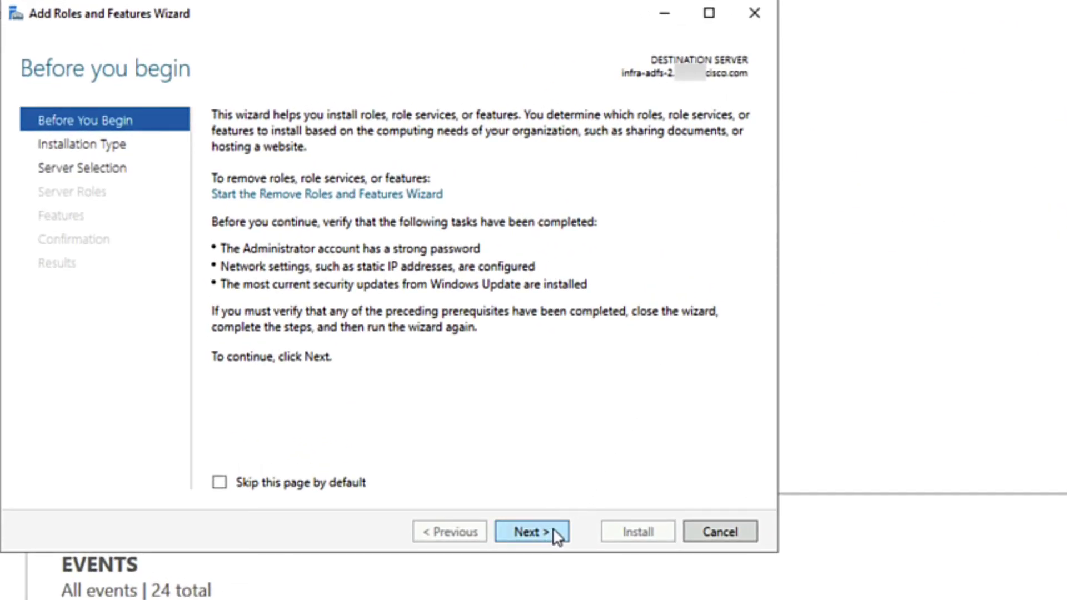
{"action": "left_click", "coordinate": [560, 534]}
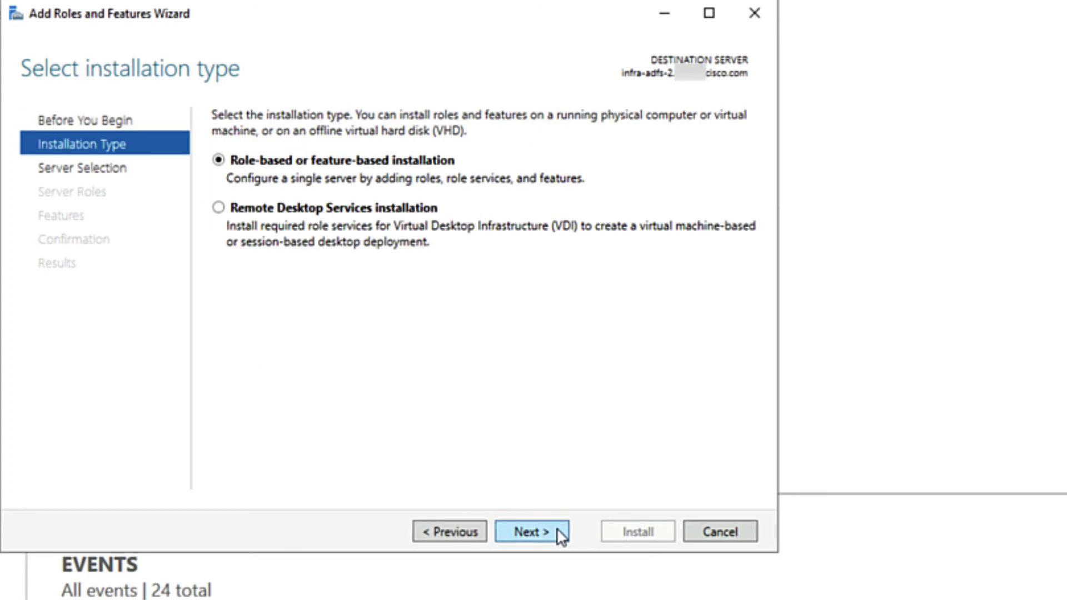
{"action": "left_click", "coordinate": [560, 534]}
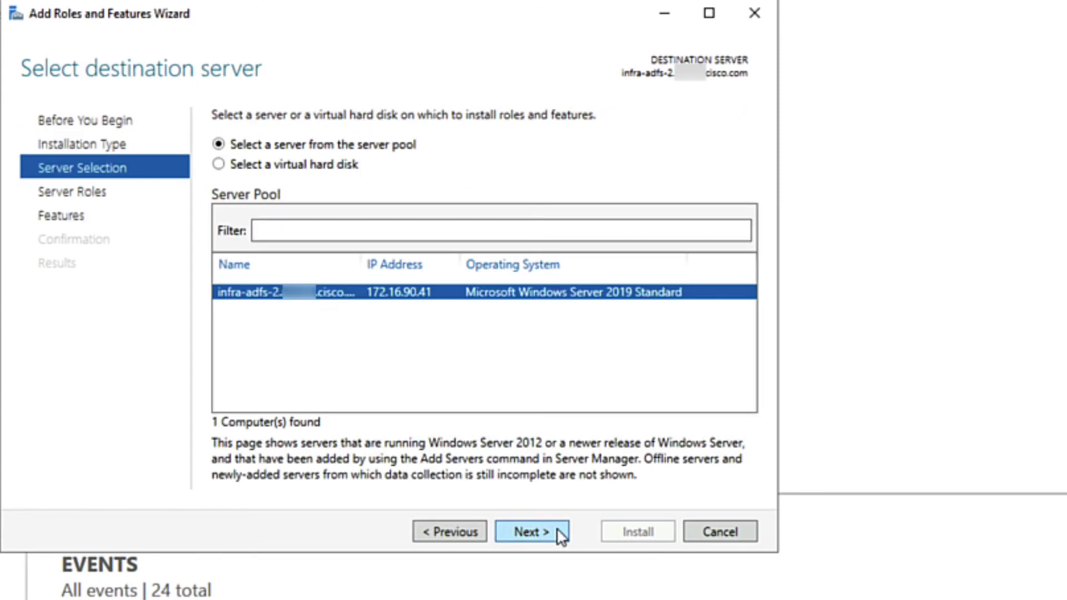
{"action": "left_click", "coordinate": [561, 536]}
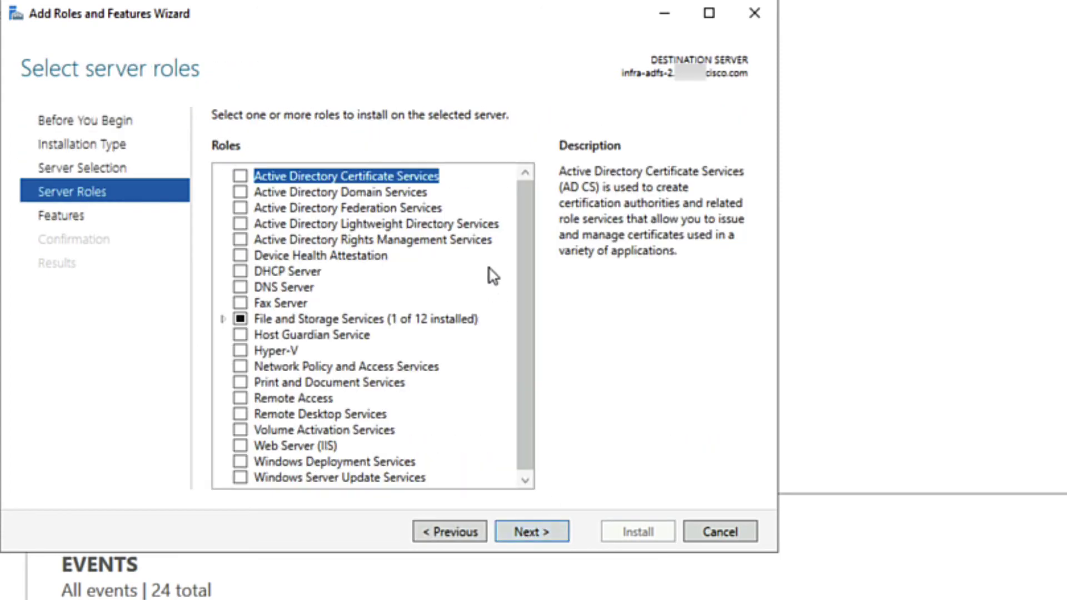
{"action": "left_click", "coordinate": [241, 209]}
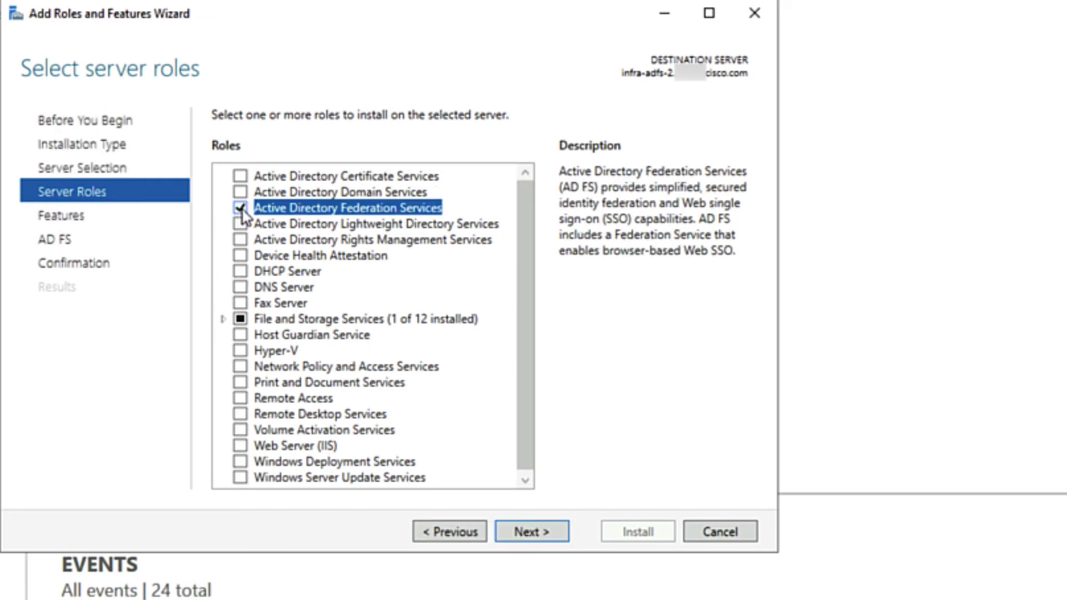
Skip extra features, allow automatic restart, and install AD FS.
{"action": "left_click", "coordinate": [548, 536]}
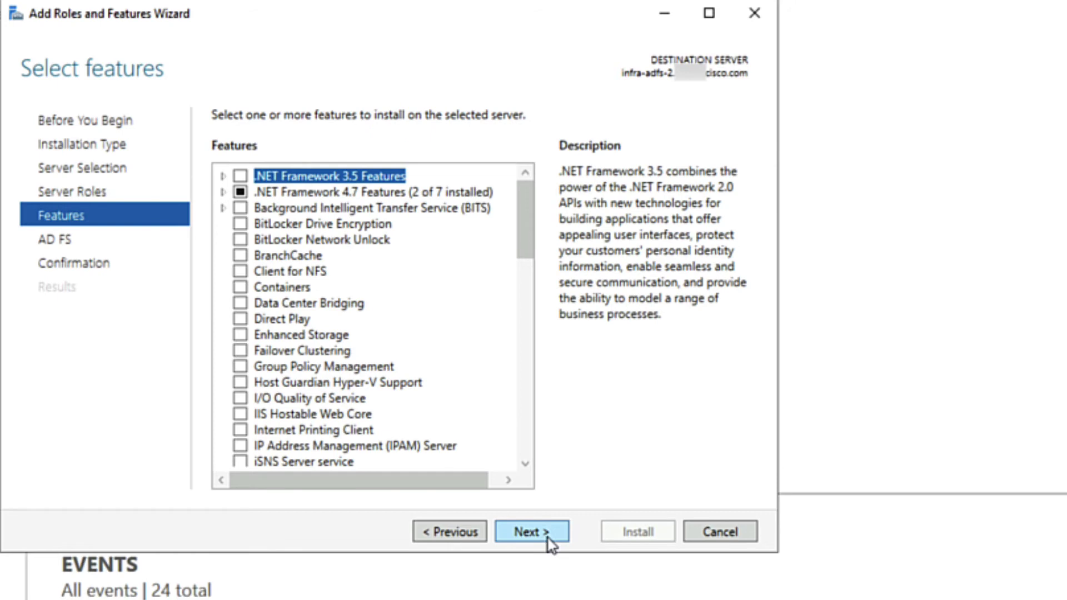
{"action": "left_click", "coordinate": [548, 537]}
{"action": "left_click", "coordinate": [548, 536]}
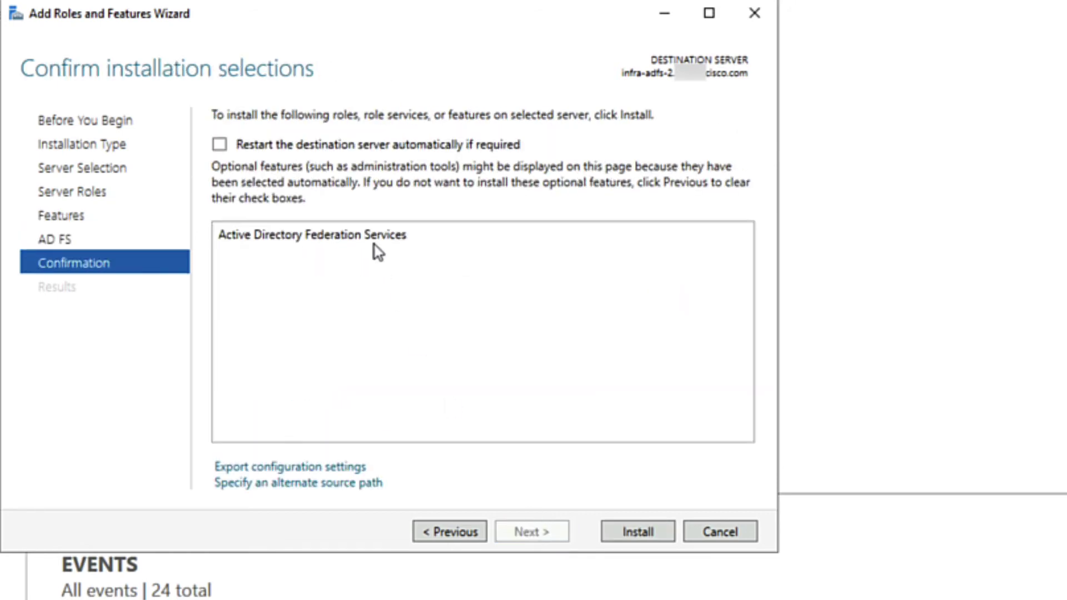
{"action": "left_click", "coordinate": [219, 144]}
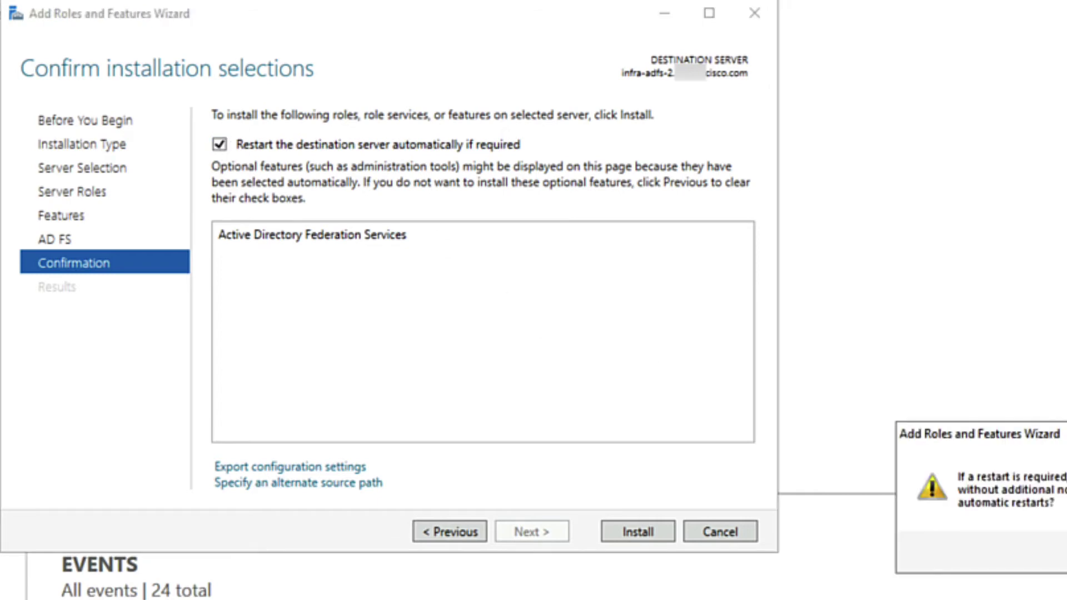
{"action": "key", "text": "Return"}
{"action": "left_click", "coordinate": [644, 538]}
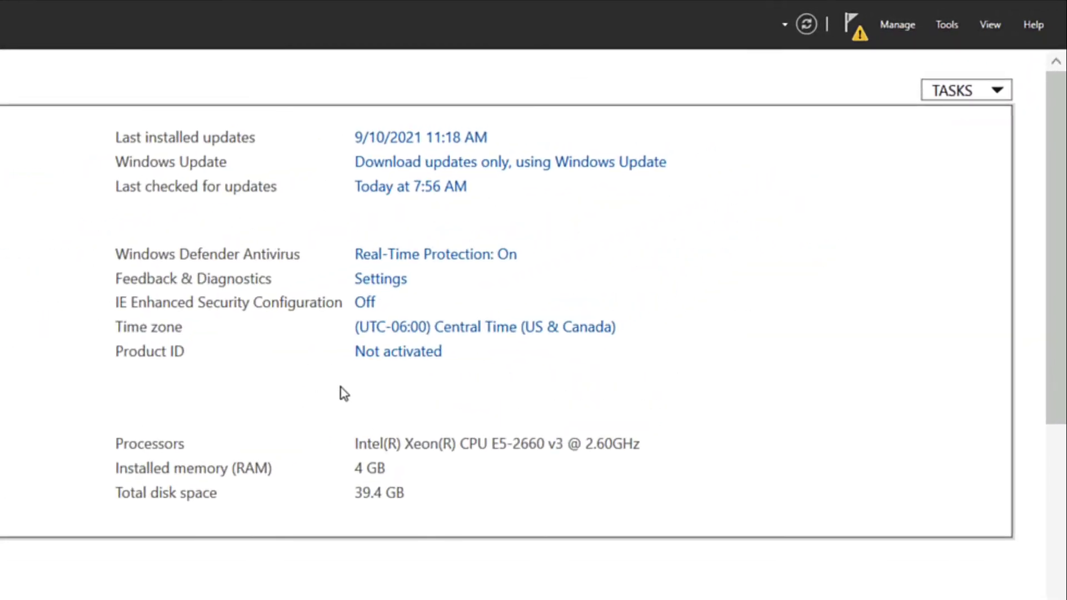
Launch the AD FS configuration wizard from notifications, keeping the current admin account.
{"action": "left_click", "coordinate": [861, 38]}
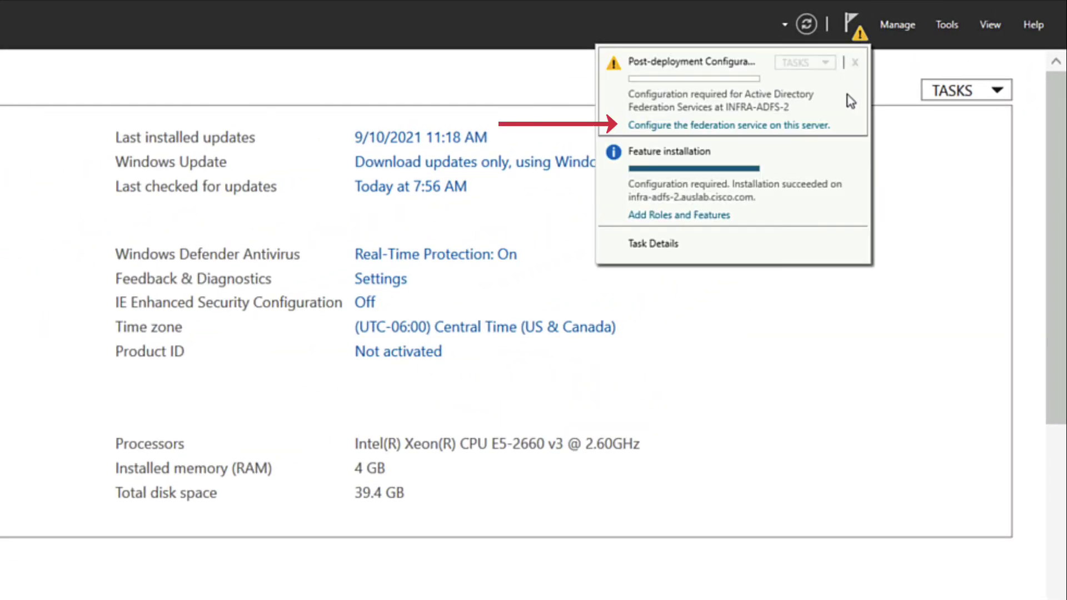
{"action": "left_click", "coordinate": [820, 131]}
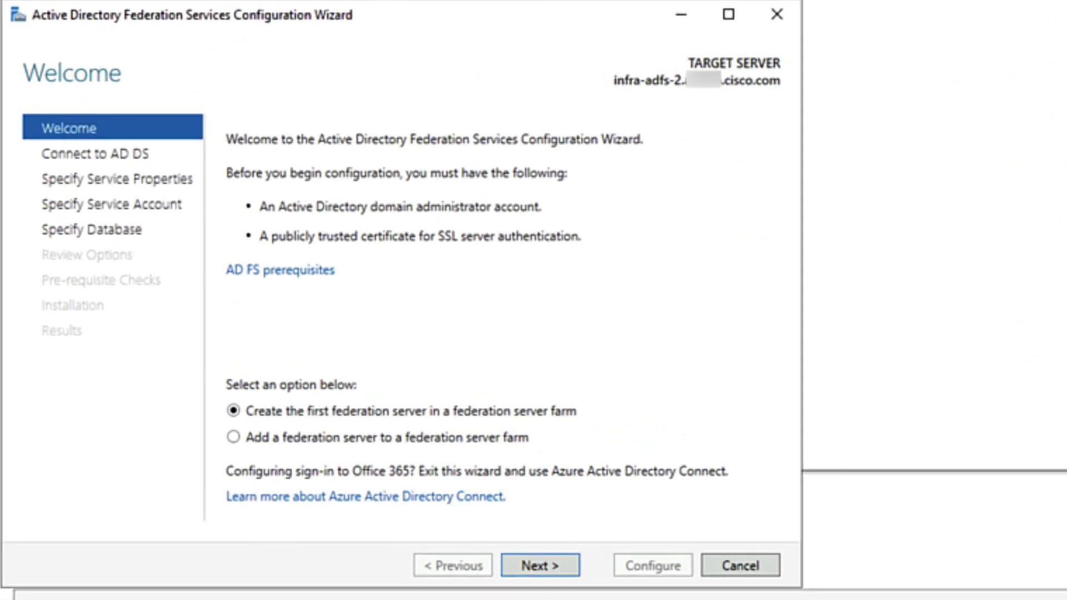
{"action": "left_click", "coordinate": [567, 572]}
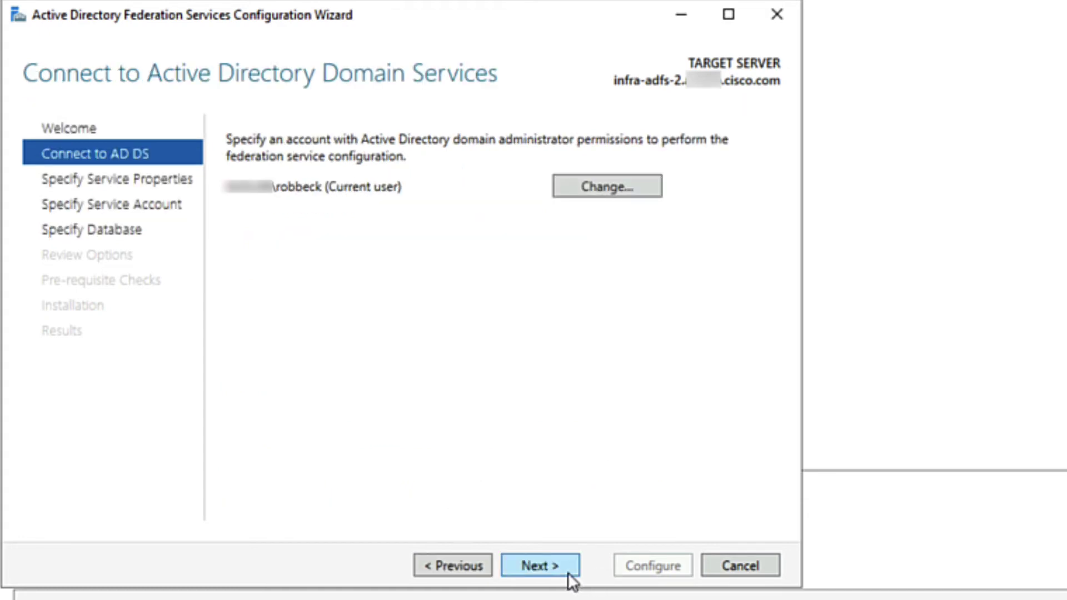
{"action": "left_click", "coordinate": [566, 567]}
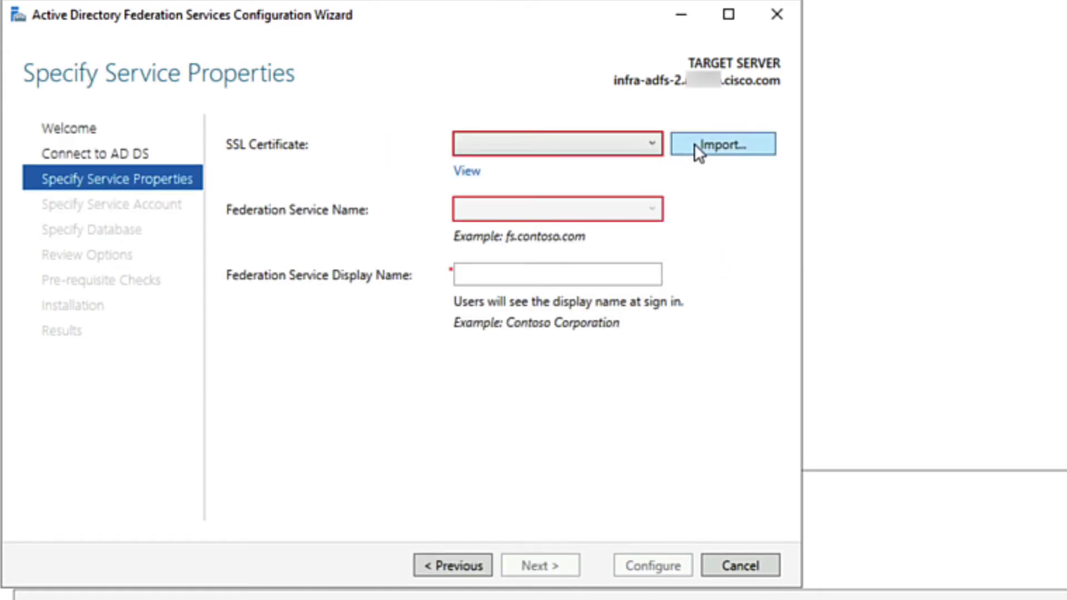
Choose the cisco.com SSL certificate and set the federation display name to Austin Lab.
{"action": "left_click", "coordinate": [651, 143]}
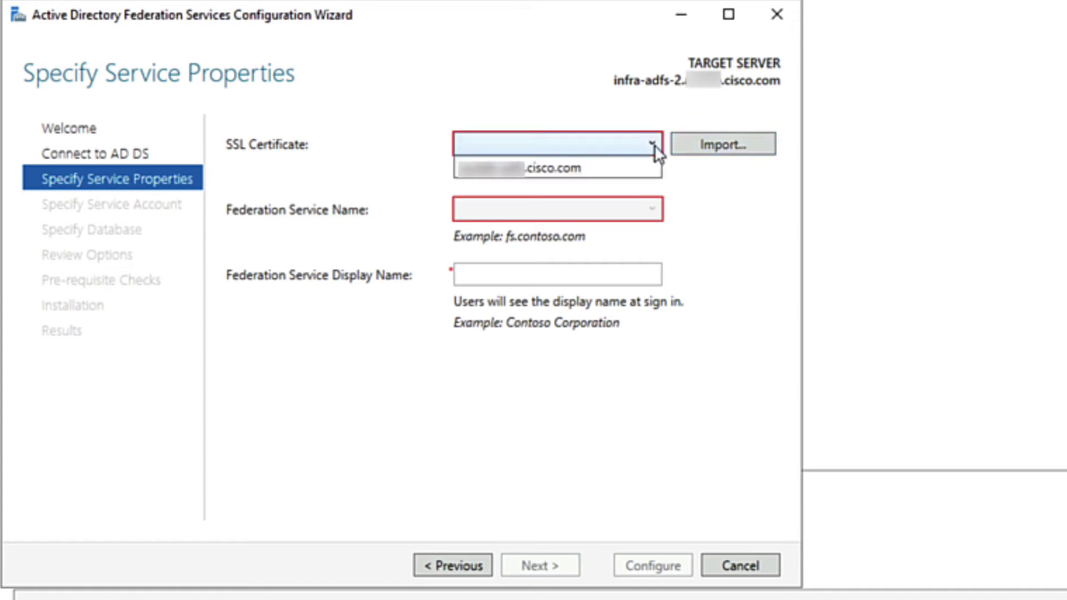
{"action": "left_click", "coordinate": [607, 170]}
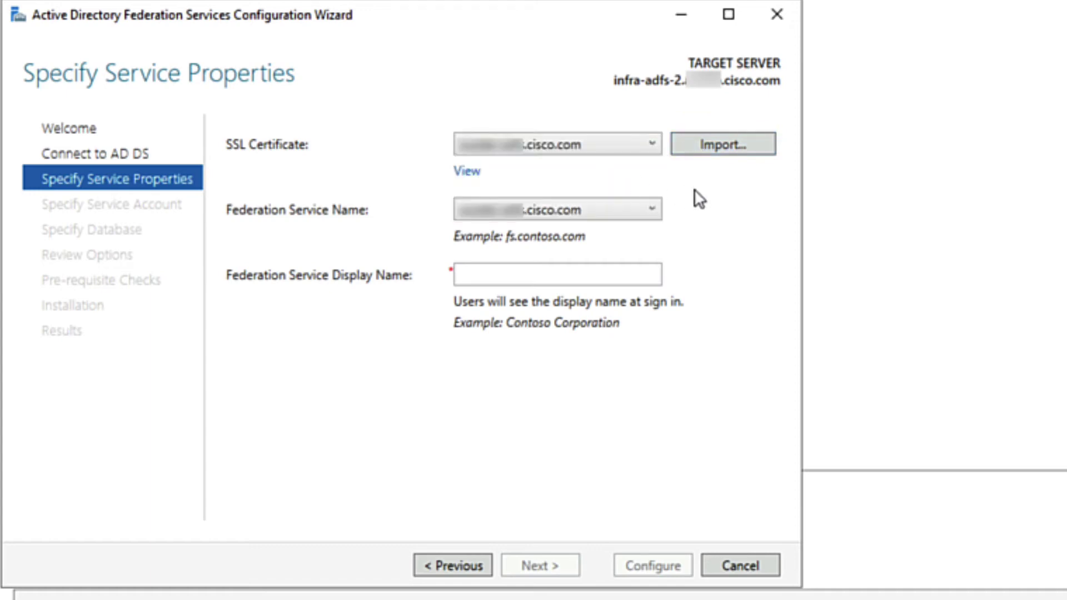
{"action": "left_click", "coordinate": [618, 276]}
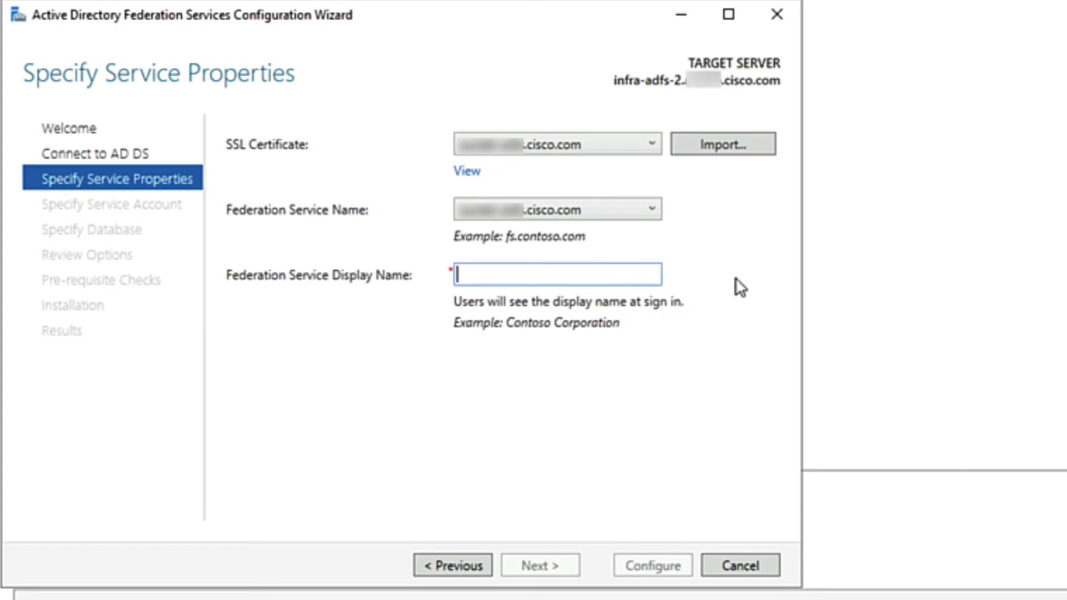
{"action": "type", "text": "Auslab"}
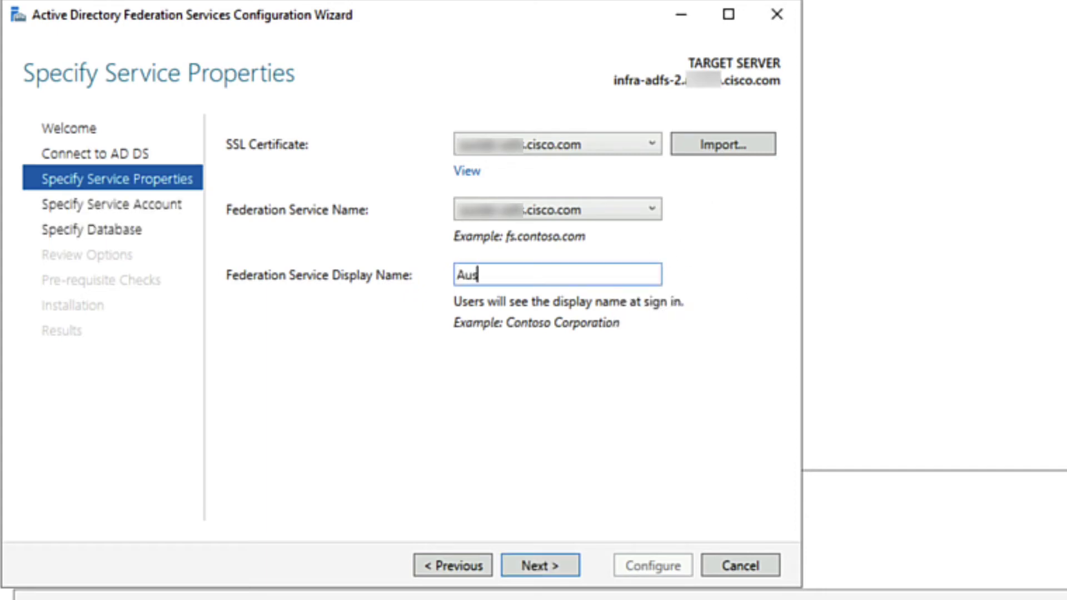
{"action": "key", "text": "BackSpace"}
{"action": "key", "text": "BackSpace"}
{"action": "key", "text": "BackSpace"}
{"action": "type", "text": "tin Lab"}
{"action": "left_click", "coordinate": [561, 556]}
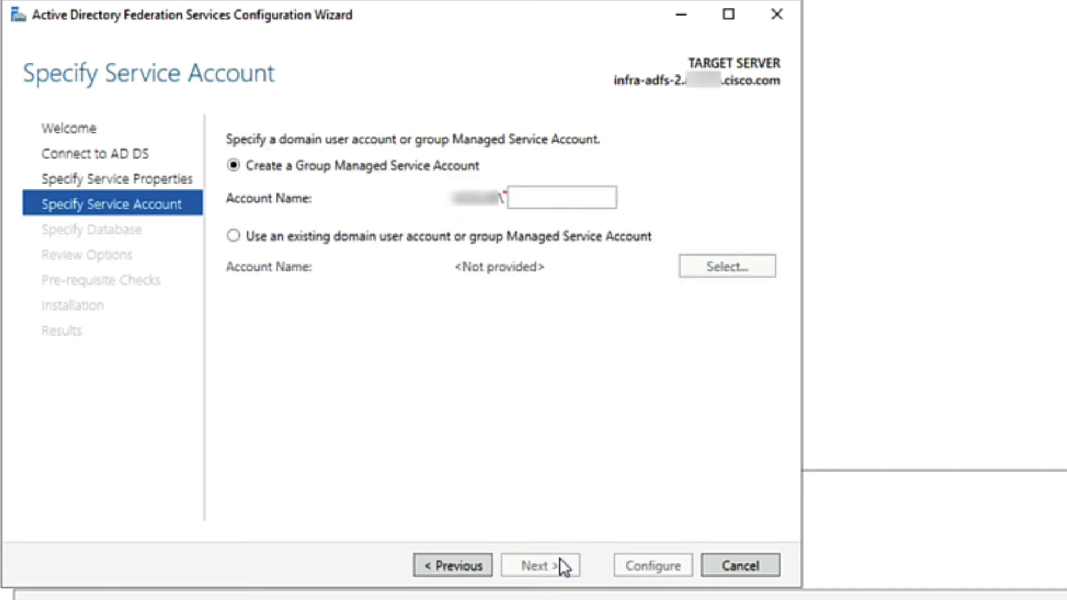
Use the existing domain account adfs_sa as the federation service account.
{"action": "left_click", "coordinate": [237, 239]}
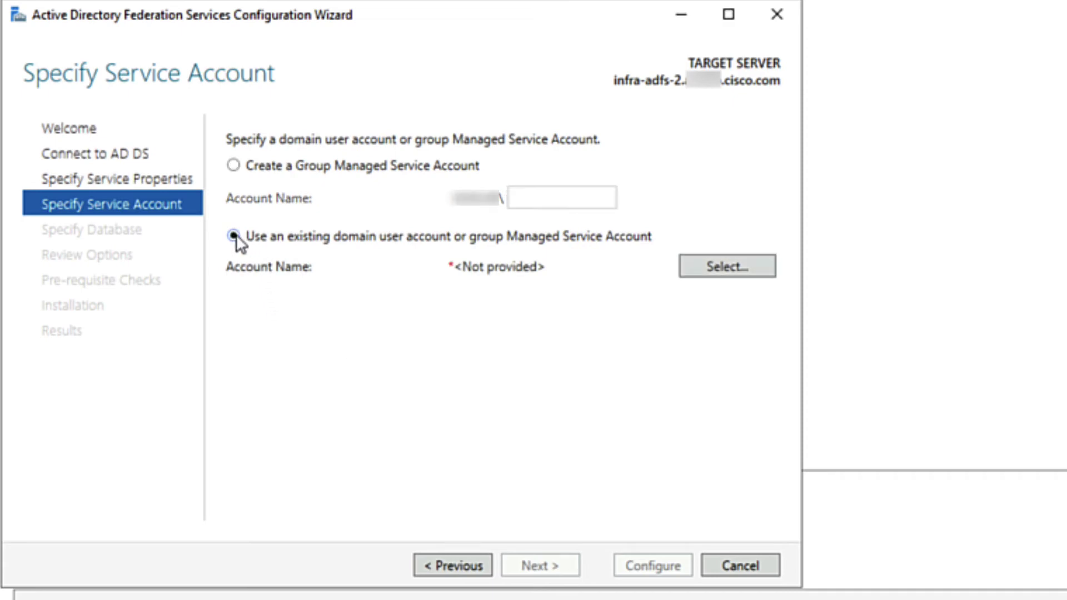
{"action": "left_click", "coordinate": [726, 267]}
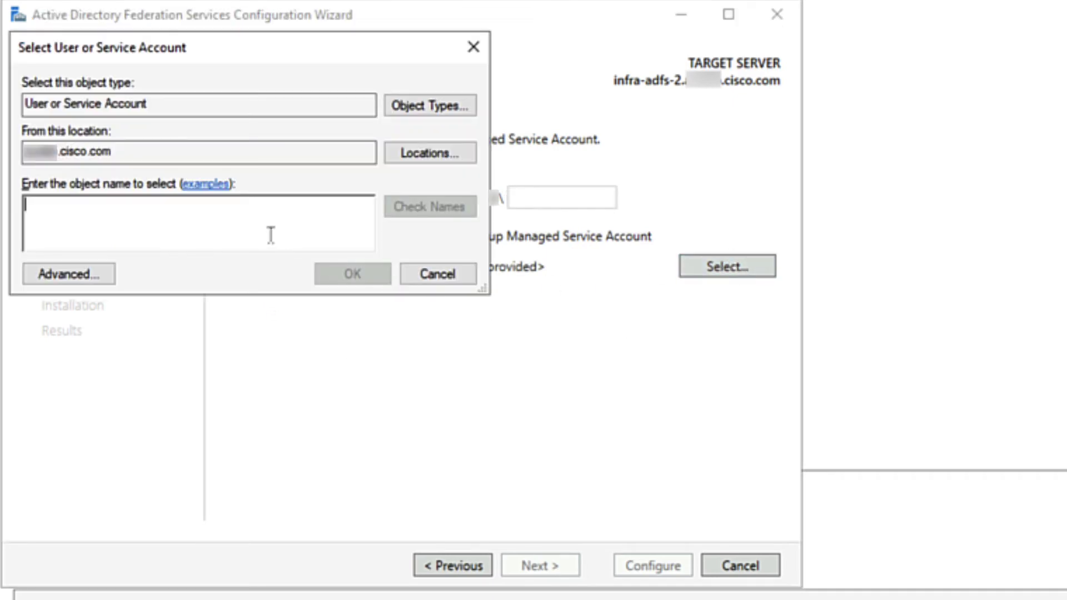
{"action": "type", "text": "adfs"}
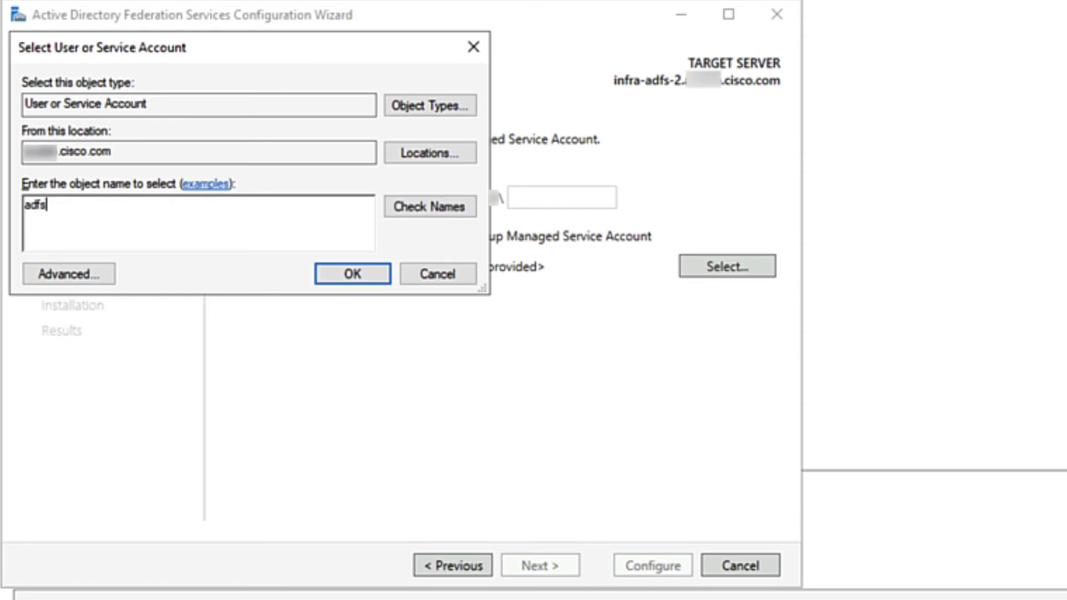
{"action": "type", "text": "_sa"}
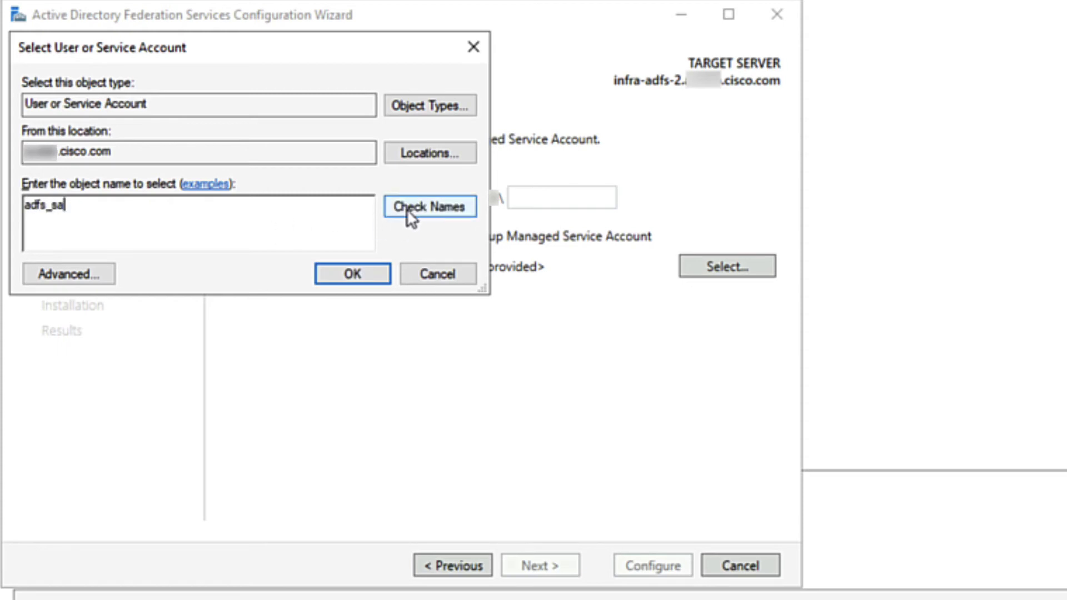
{"action": "left_click", "coordinate": [408, 207]}
{"action": "left_click", "coordinate": [349, 273]}
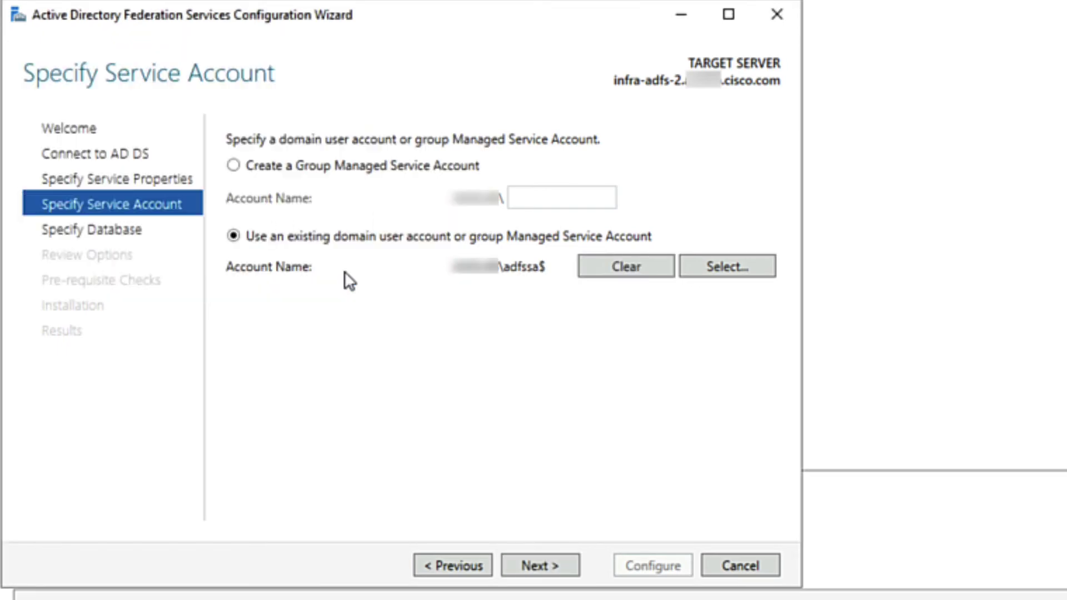
Keep the Windows Internal Database, pass the prerequisite checks, and configure AD FS.
{"action": "left_click", "coordinate": [571, 561]}
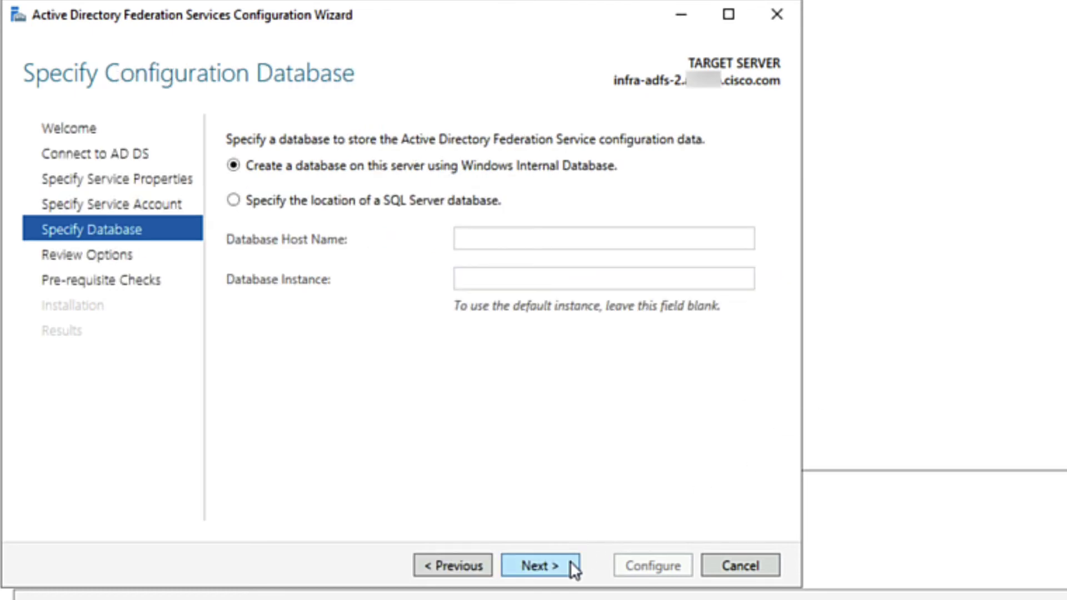
{"action": "left_click", "coordinate": [570, 561]}
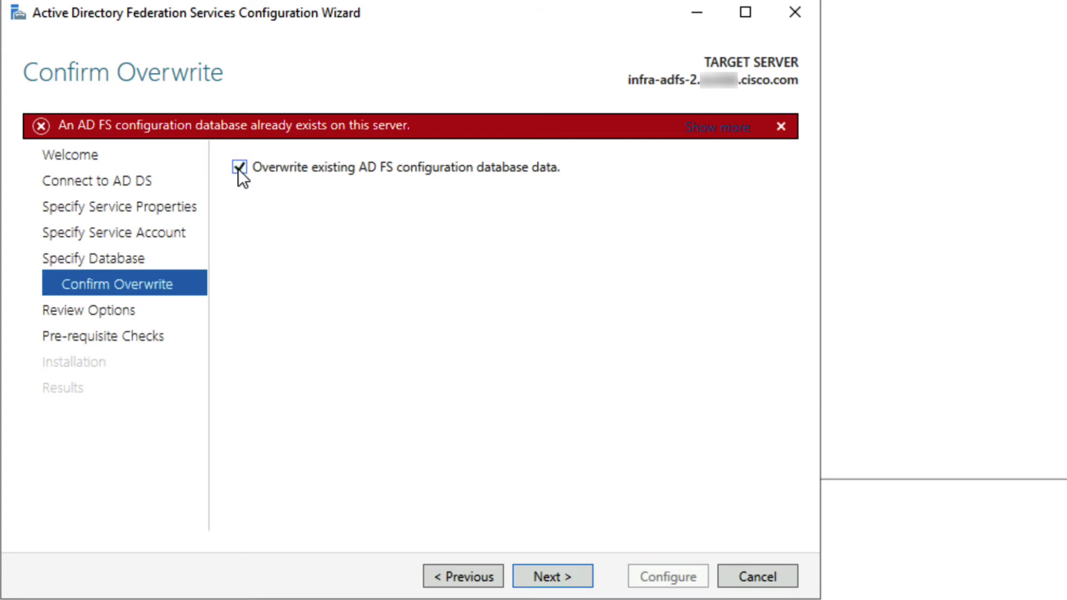
{"action": "left_click", "coordinate": [582, 575]}
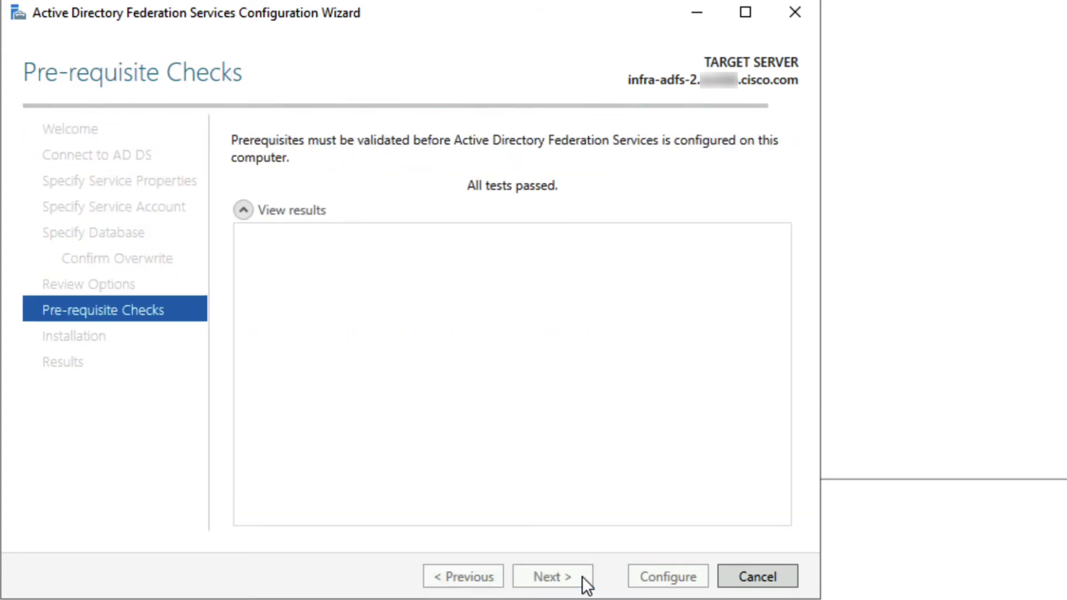
{"action": "left_click", "coordinate": [639, 577]}
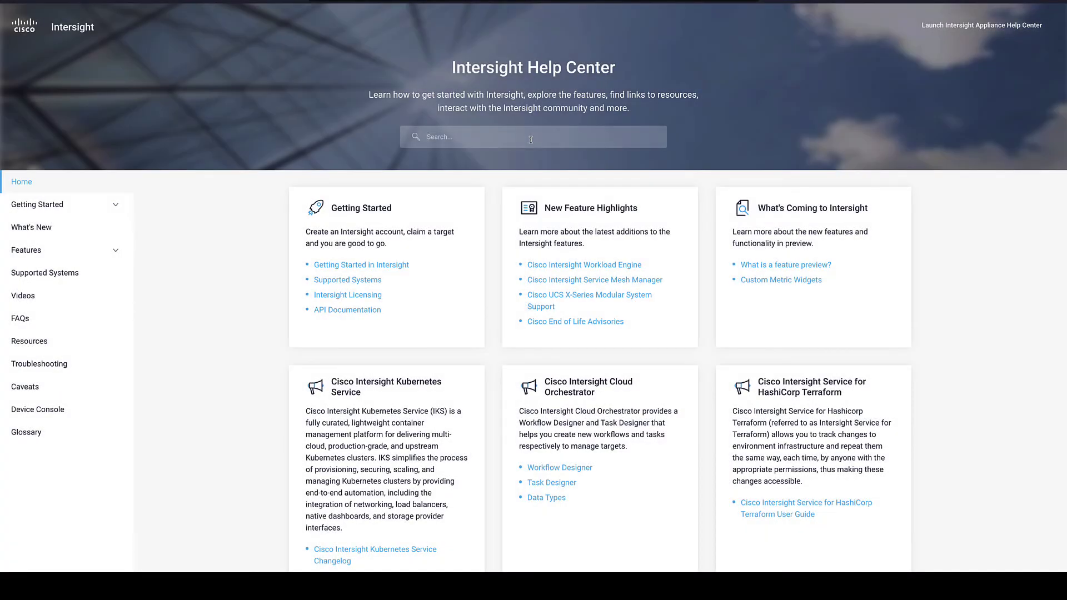
Search the Help Center for ADFS, open 'Adding a Relying Party Trust in ADFS', and scroll to Procedure.
{"action": "type", "text": "adfs"}
{"action": "key", "text": "Return"}
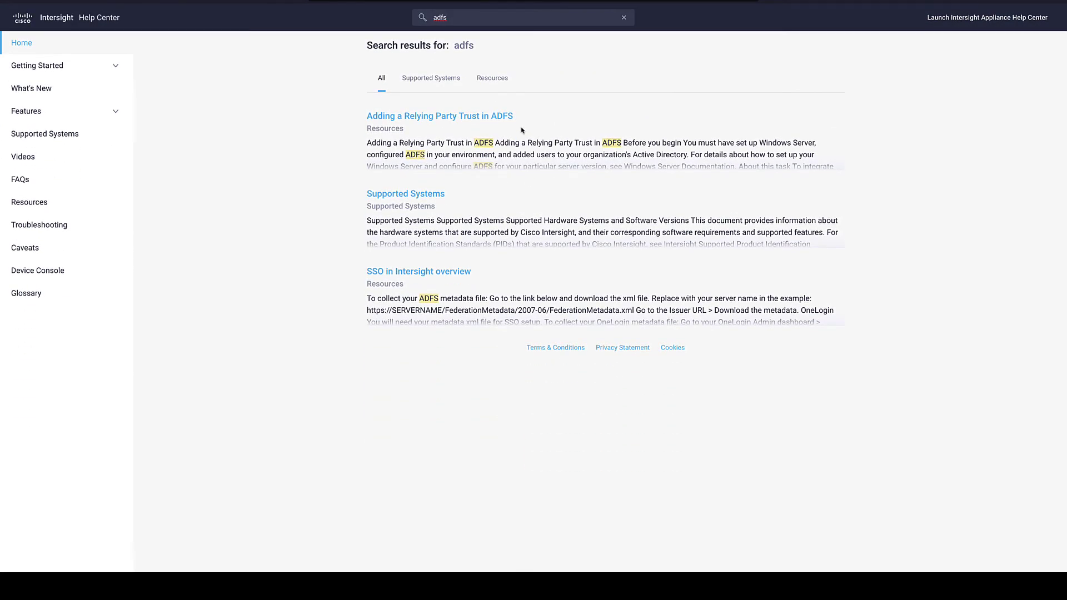
{"action": "left_click", "coordinate": [511, 115]}
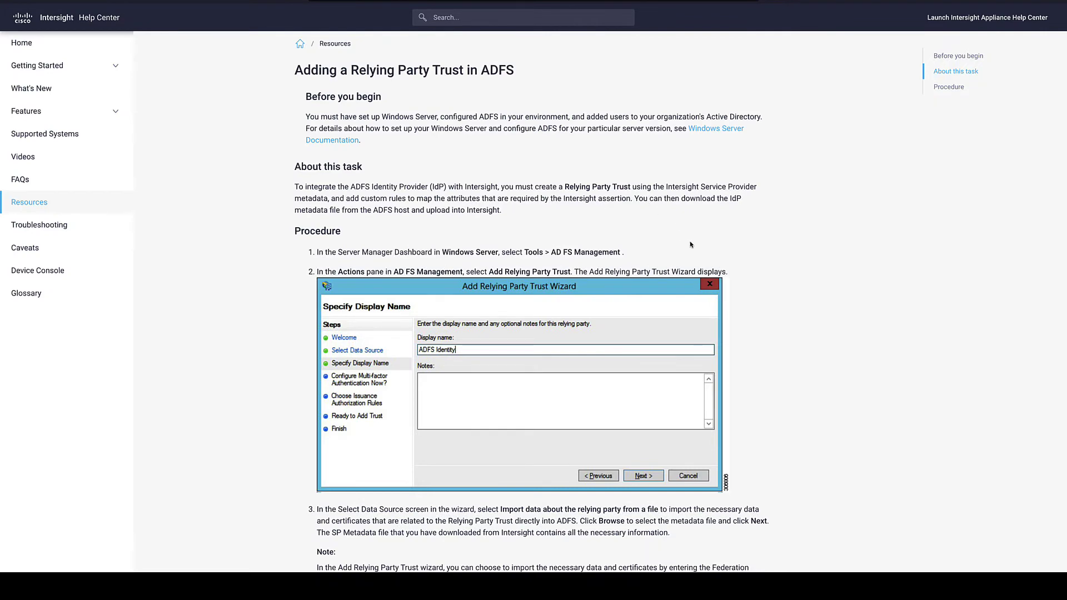
{"action": "scroll", "coordinate": [691, 245], "scroll_direction": "down", "scroll_amount": 3}
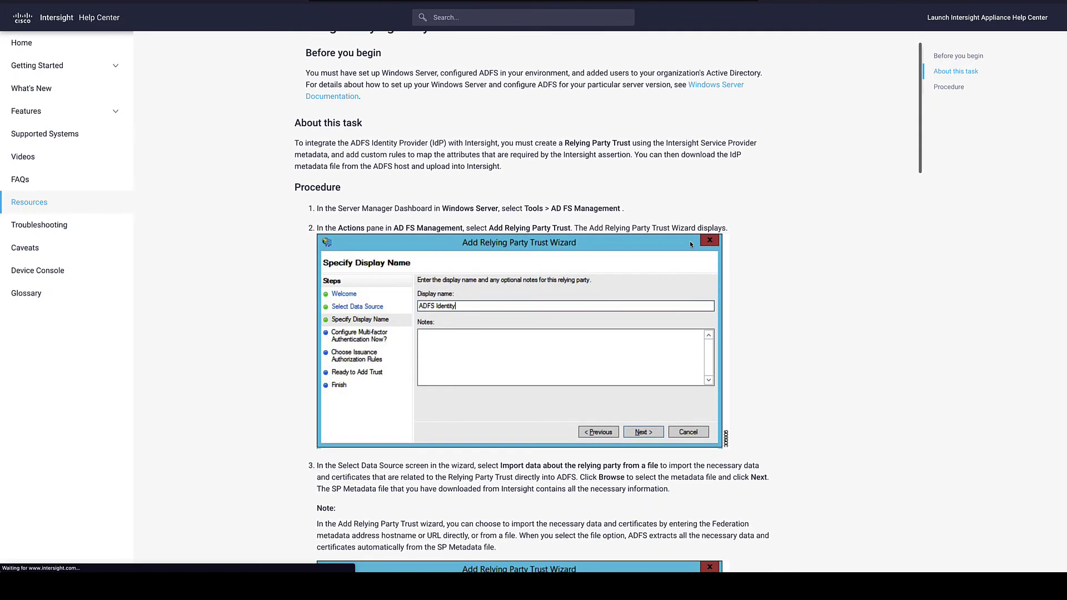
{"action": "scroll", "coordinate": [691, 245], "scroll_direction": "down", "scroll_amount": 1}
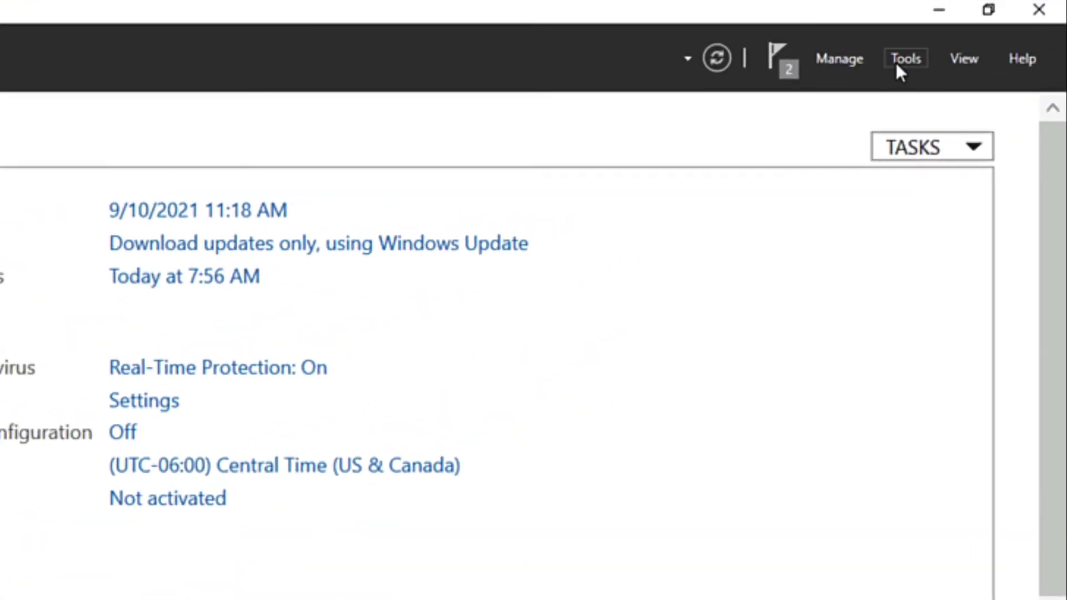
In AD FS Management, start a relying party trust importing data from 4_2022\metadata.xml.
{"action": "left_click", "coordinate": [897, 65]}
{"action": "left_click", "coordinate": [895, 88]}
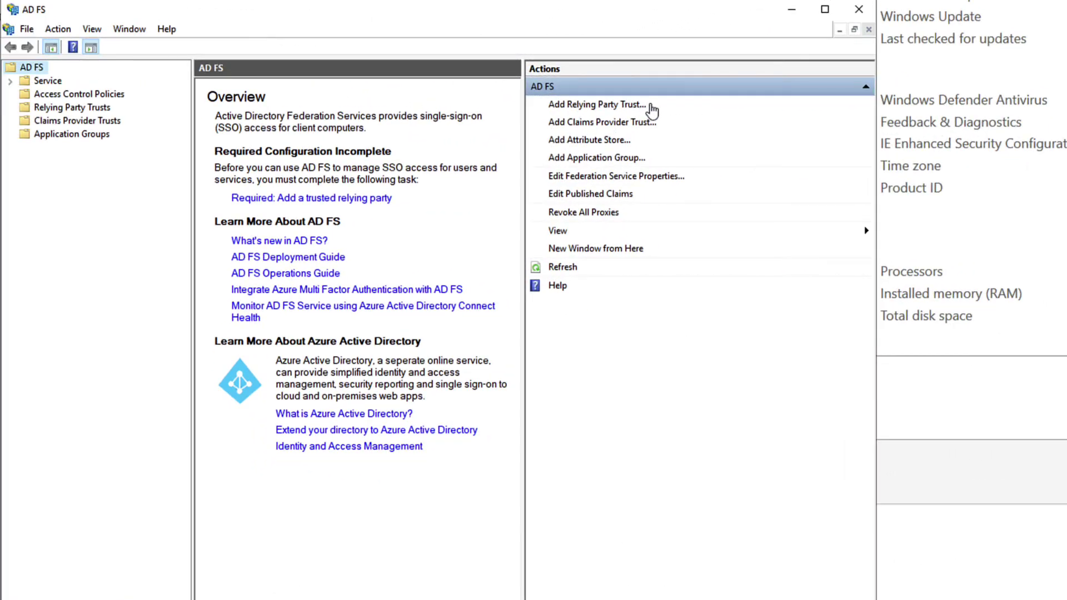
{"action": "left_click", "coordinate": [648, 105]}
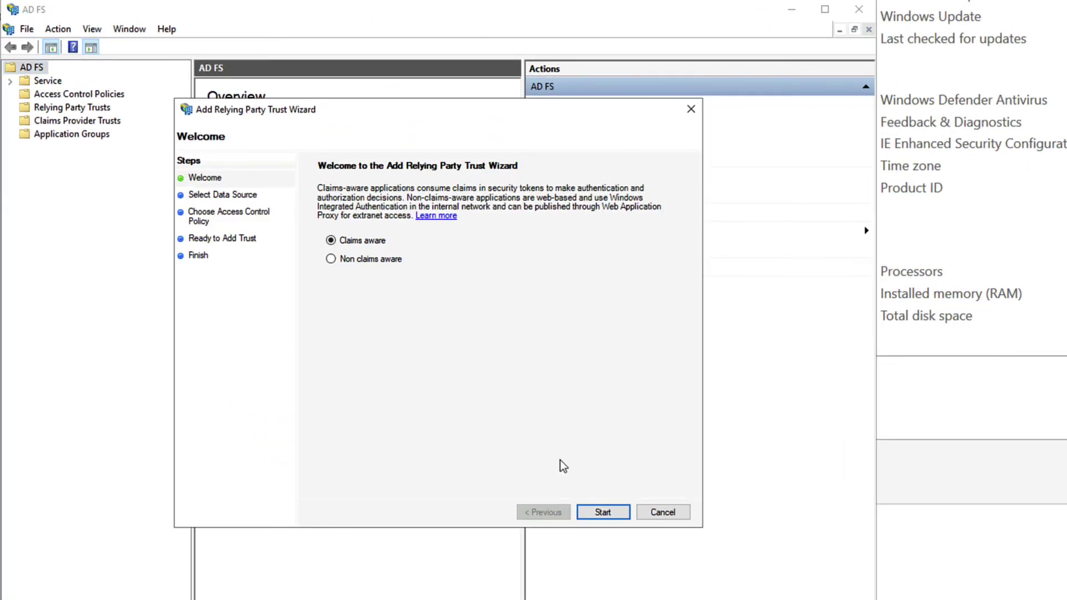
{"action": "left_click", "coordinate": [603, 511]}
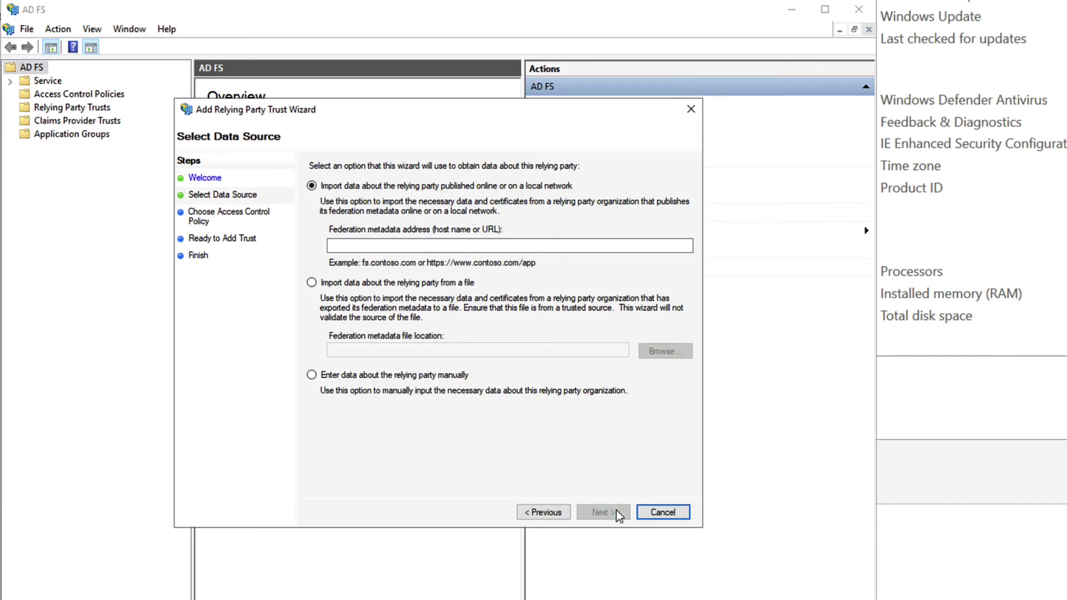
{"action": "left_click", "coordinate": [312, 282]}
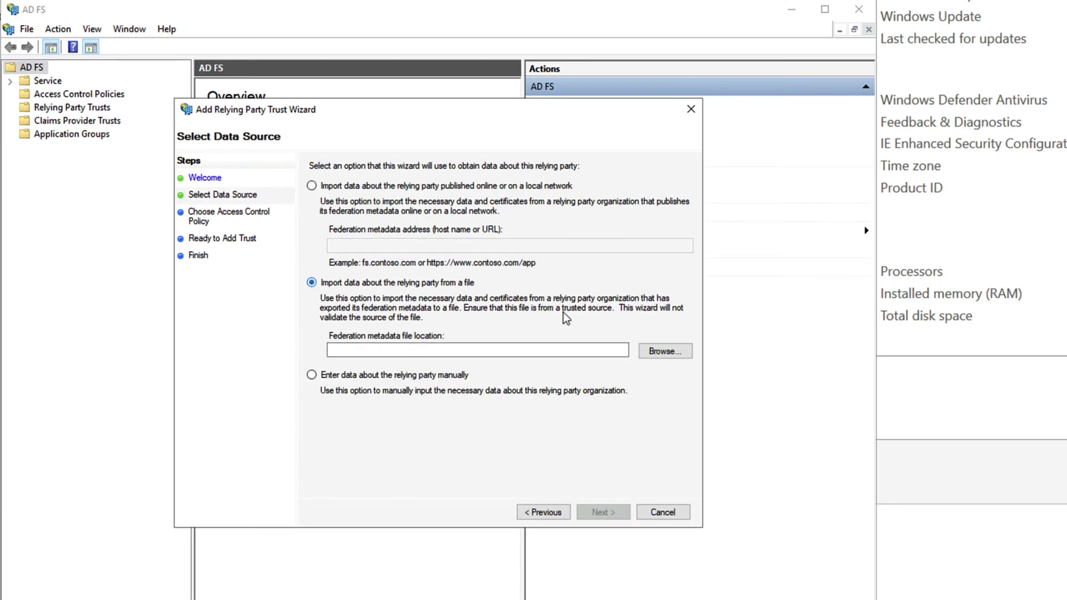
{"action": "left_click", "coordinate": [674, 354]}
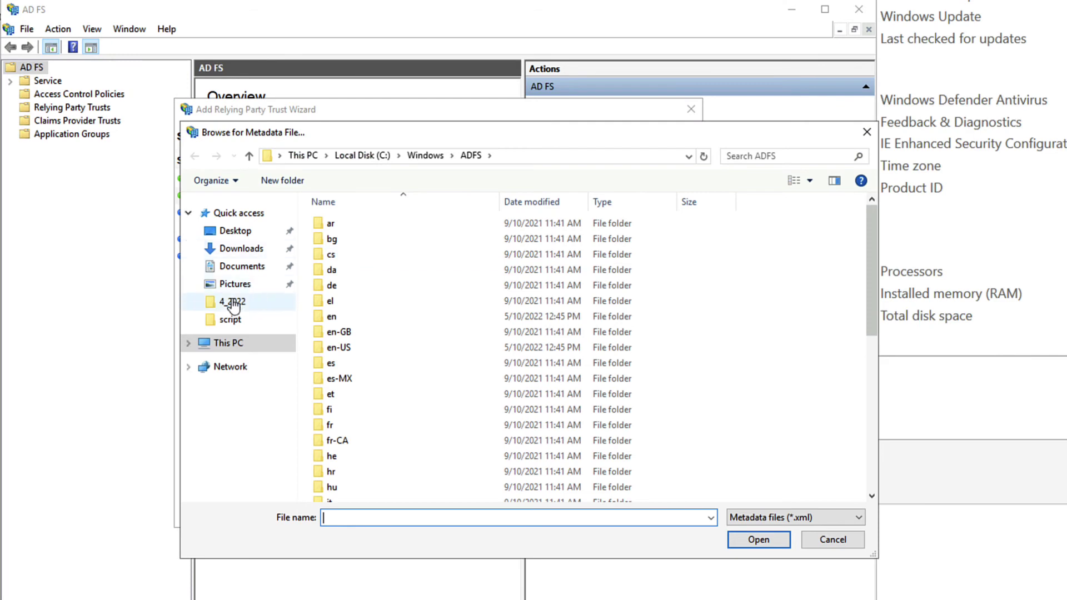
{"action": "left_click", "coordinate": [233, 303]}
{"action": "left_click", "coordinate": [373, 276]}
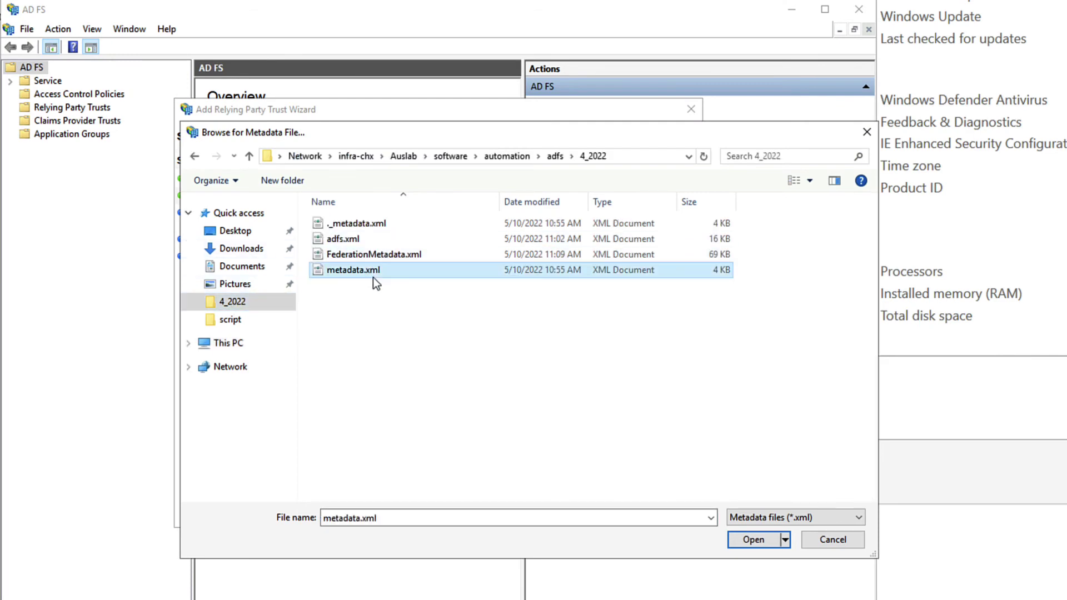
{"action": "left_click", "coordinate": [762, 539]}
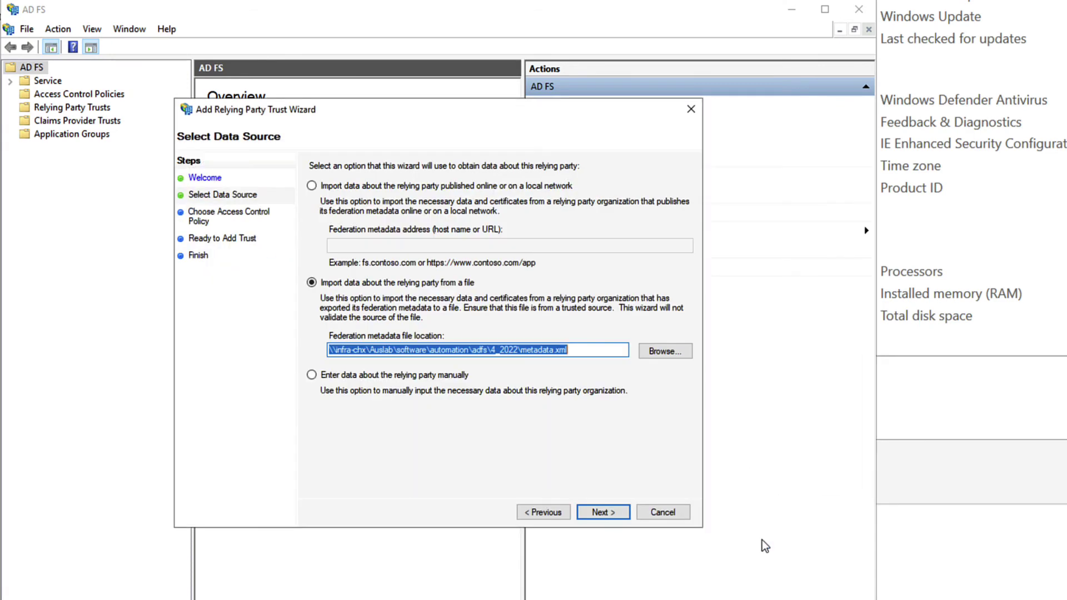
Name the trust Intersight with the Permit everyone policy, finish, and edit its claim issuance policy.
{"action": "left_click", "coordinate": [625, 514]}
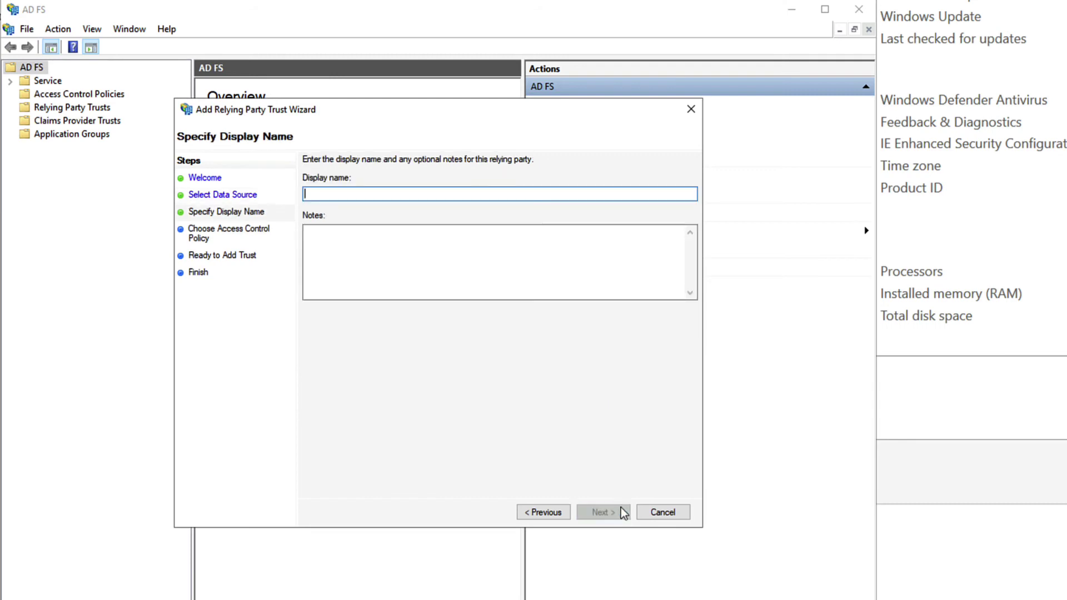
{"action": "type", "text": "Intersight"}
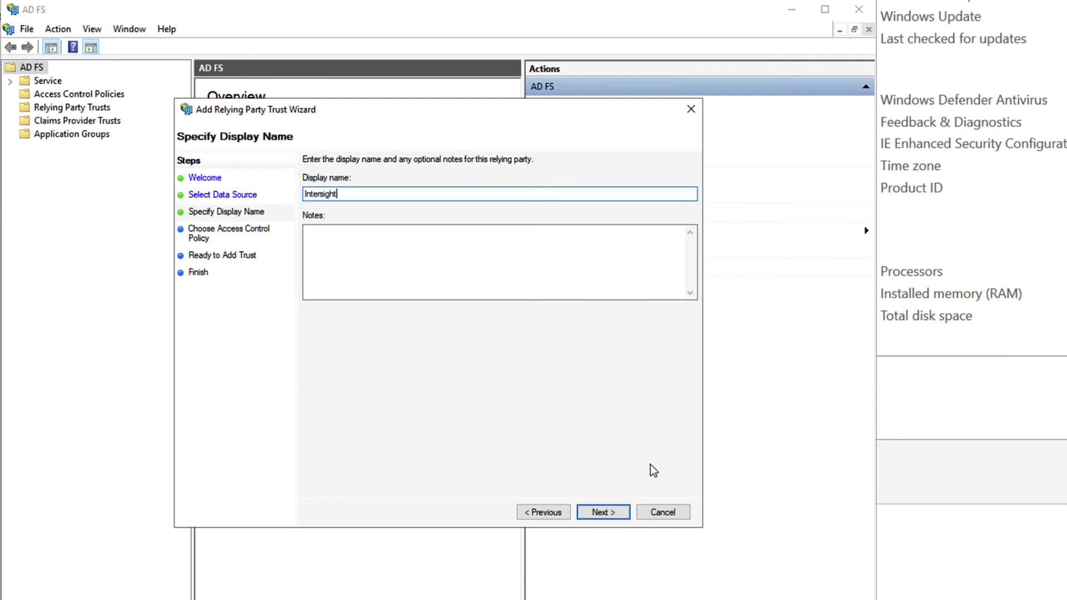
{"action": "left_click", "coordinate": [625, 512]}
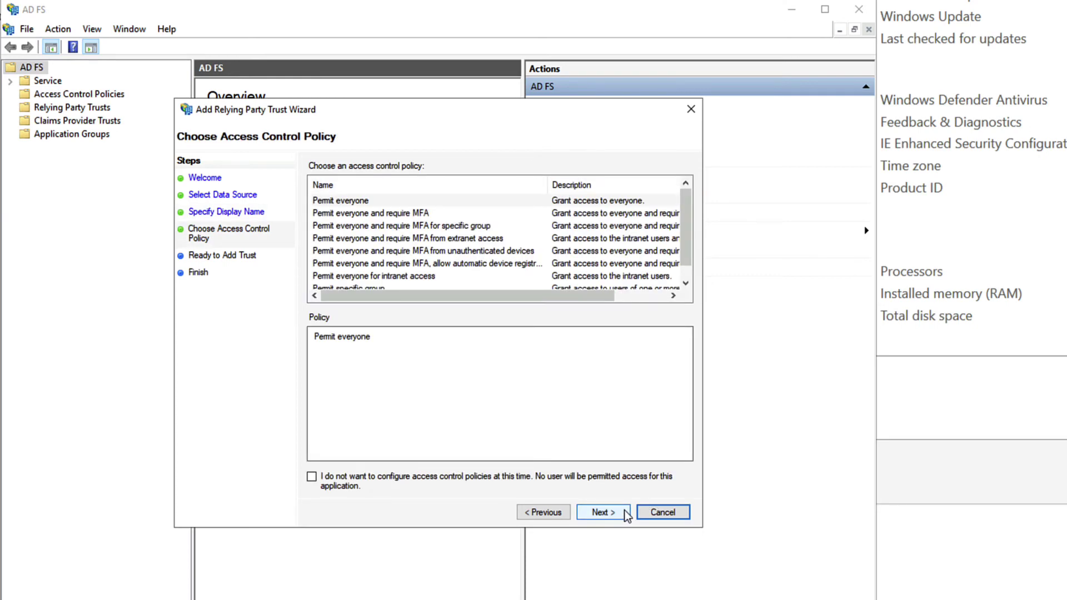
{"action": "left_click", "coordinate": [625, 512]}
{"action": "left_click", "coordinate": [626, 513]}
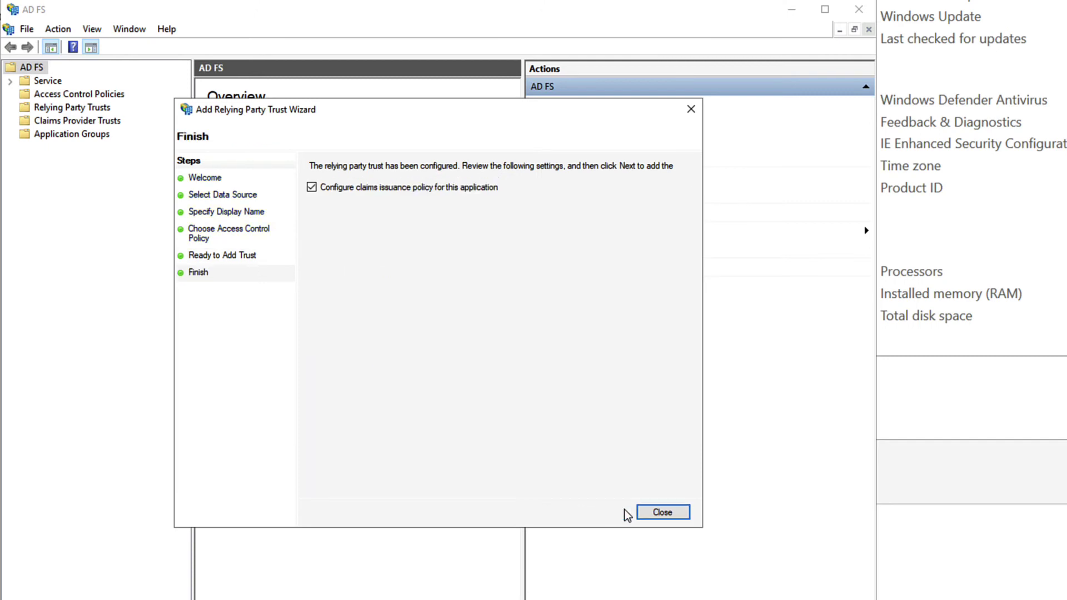
{"action": "left_click", "coordinate": [659, 513]}
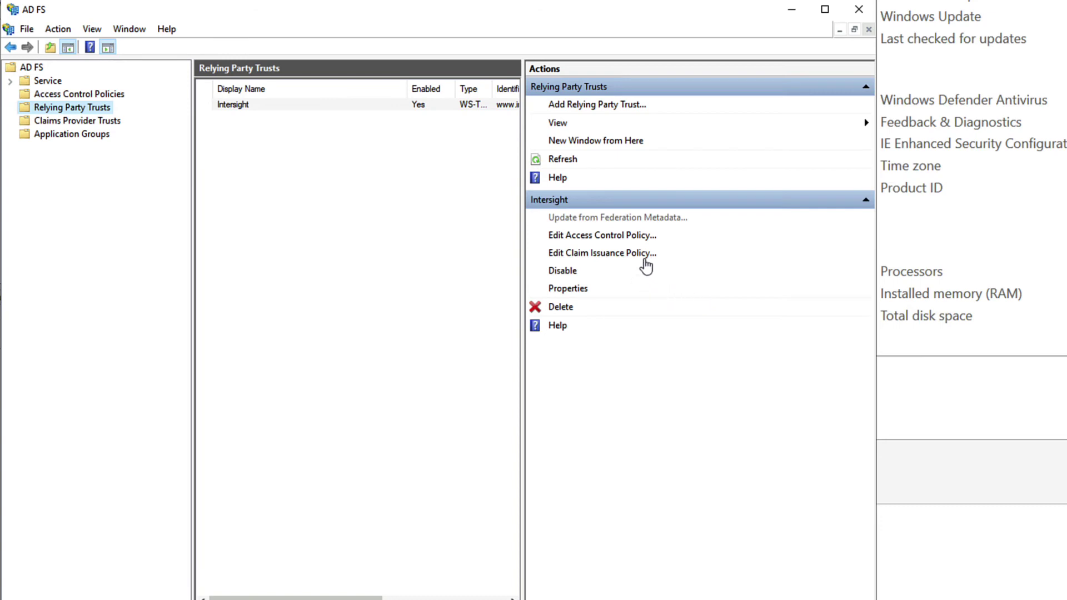
{"action": "left_click", "coordinate": [647, 255]}
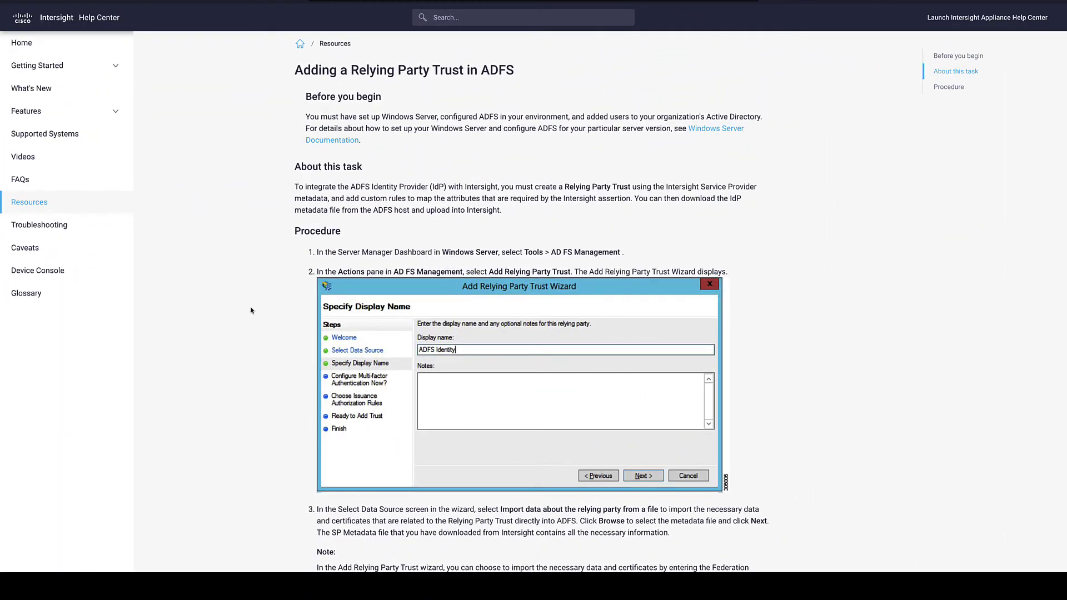
Scroll the help article to step 7c and select the custom claim rule code block.
{"action": "scroll", "coordinate": [250, 308], "scroll_direction": "down", "scroll_amount": 8}
{"action": "scroll", "coordinate": [250, 310], "scroll_direction": "down", "scroll_amount": 9}
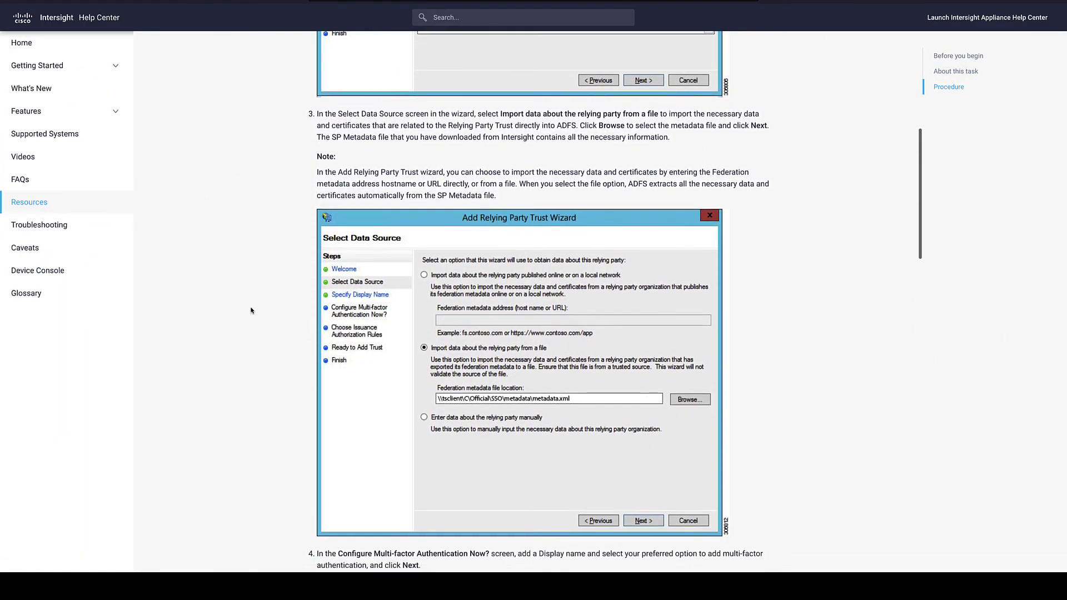
{"action": "scroll", "coordinate": [250, 310], "scroll_direction": "down", "scroll_amount": 4}
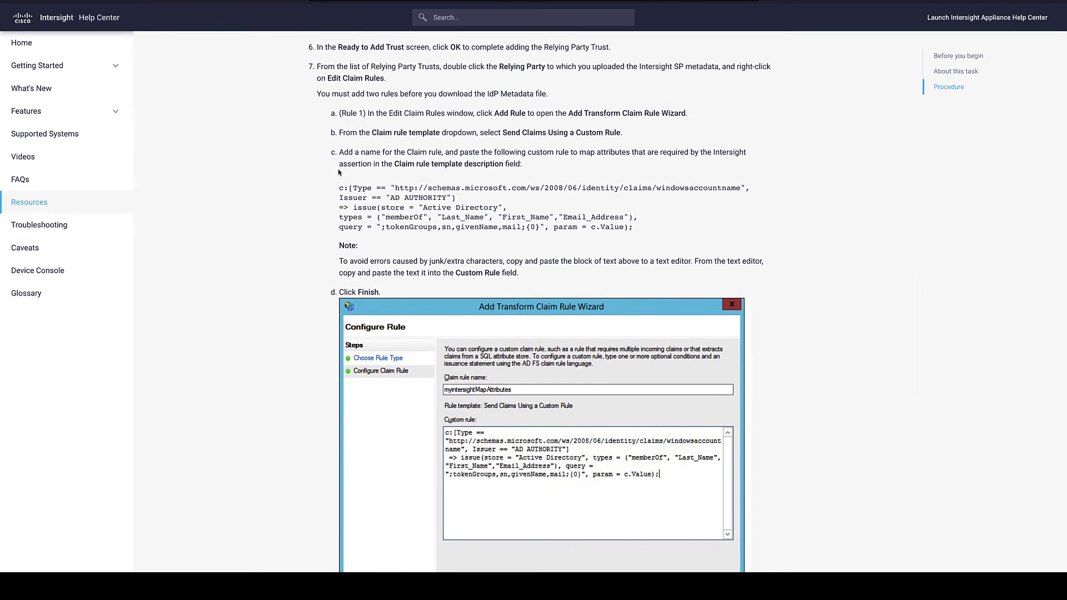
{"action": "left_click_drag", "start_coordinate": [339, 188], "coordinate": [645, 230]}
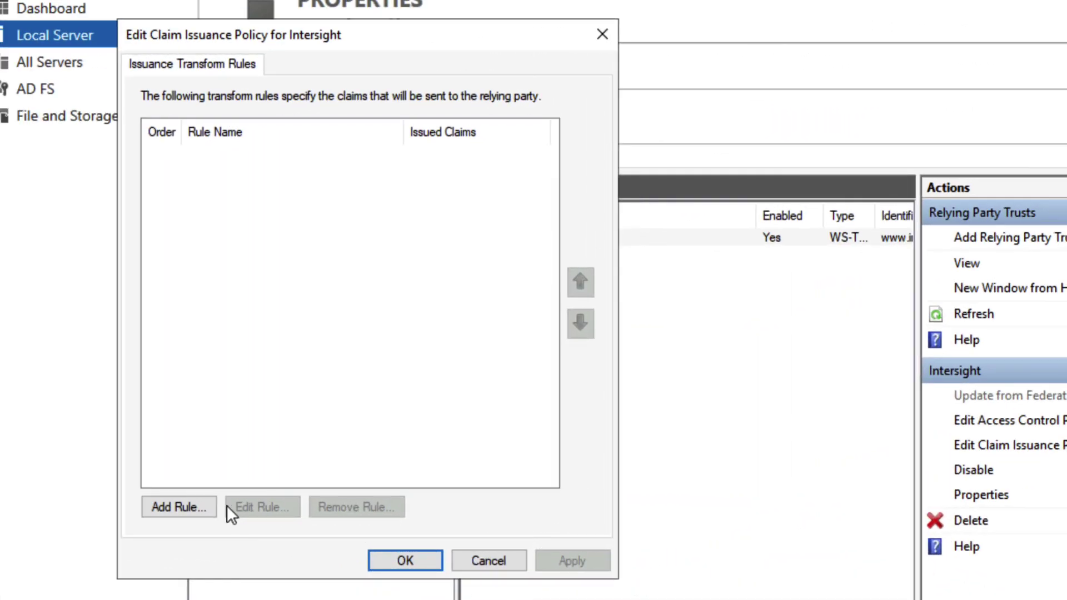
Create a custom claim rule named Map Attributes containing the pasted rule text.
{"action": "left_click", "coordinate": [190, 507]}
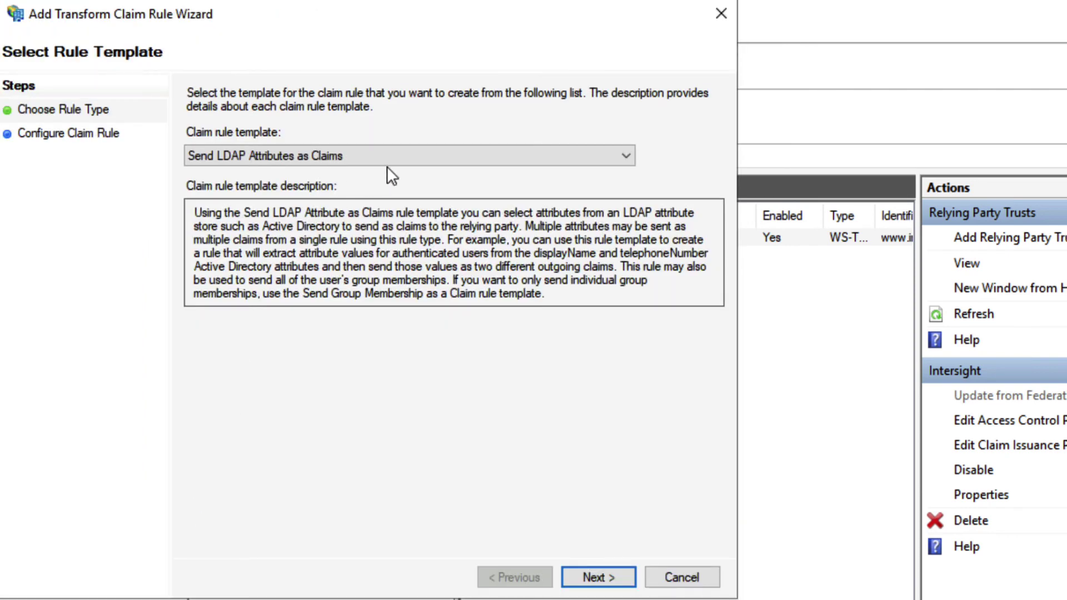
{"action": "left_click", "coordinate": [411, 156]}
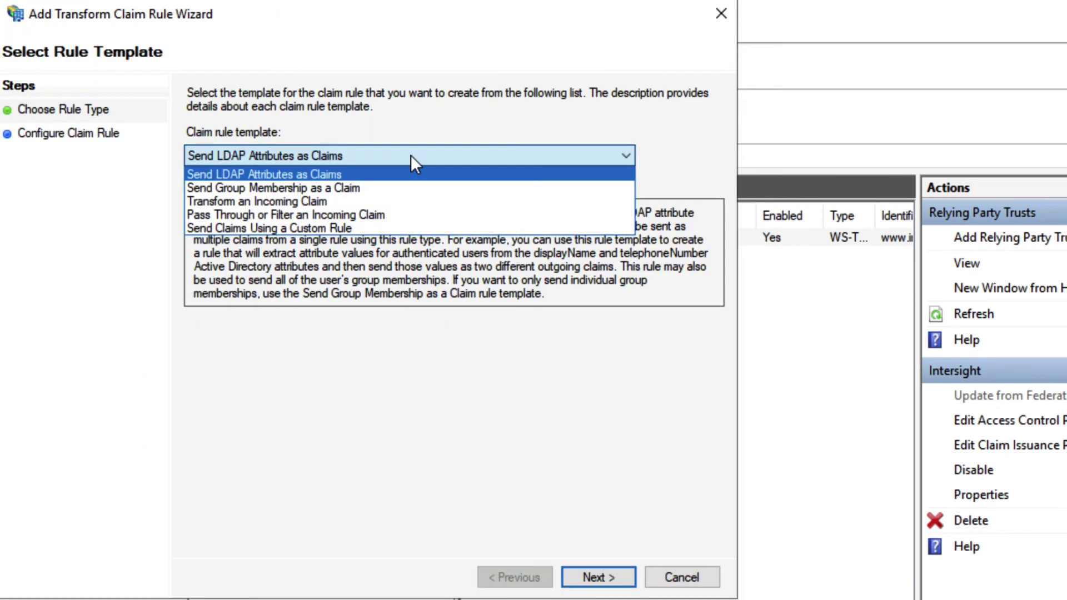
{"action": "left_click", "coordinate": [385, 228]}
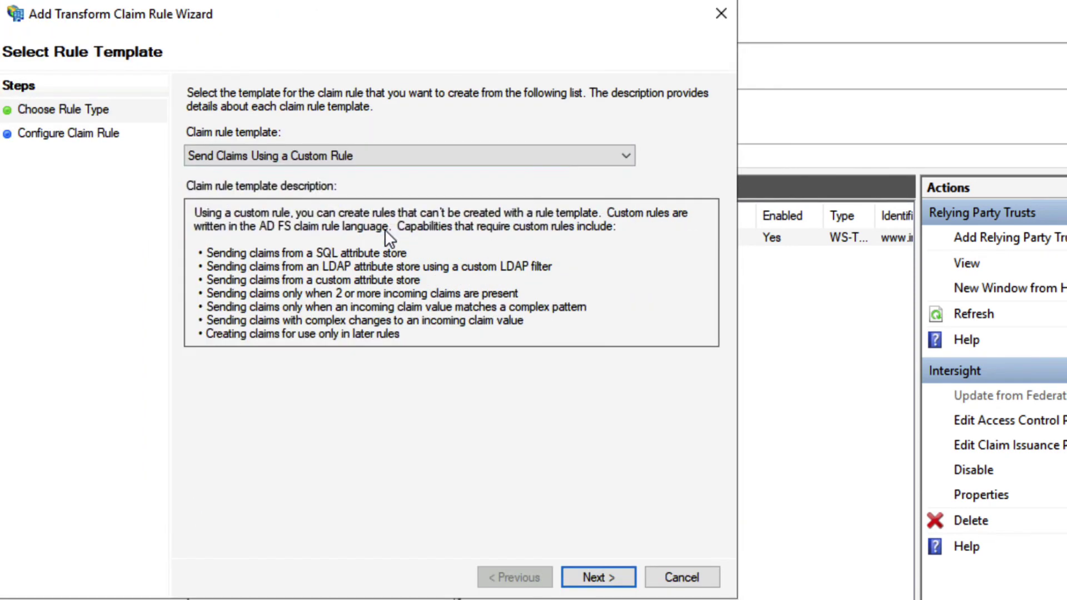
{"action": "left_click", "coordinate": [627, 575]}
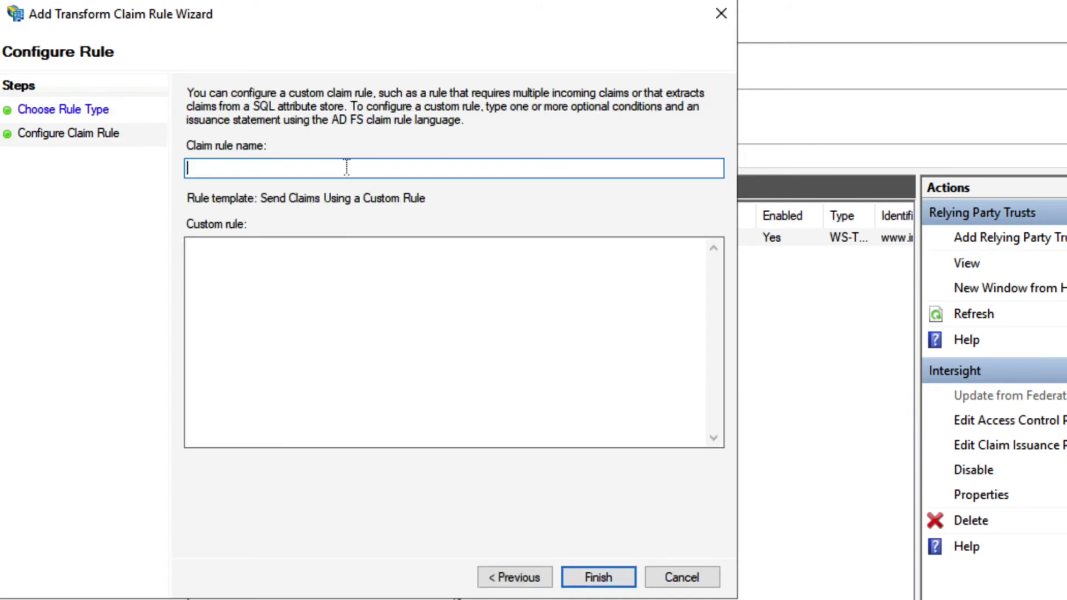
{"action": "type", "text": "Map Attributes"}
{"action": "left_click", "coordinate": [355, 268]}
{"action": "type", "text": "c:[Type == \"http://schemas.microsoft.com/ws/2008/06/identity/claims/windowsaccountname\", Issuer == \"AD AUTHORITY\"]=> issue(store = \"Active Directory\", types = (\"memberOf\", \"Last_Name\", \"First_Name\",\"Email_Address\"), query = \";tokenGroups,sn,givenName,mail;{0}\", param = c.Value);"}
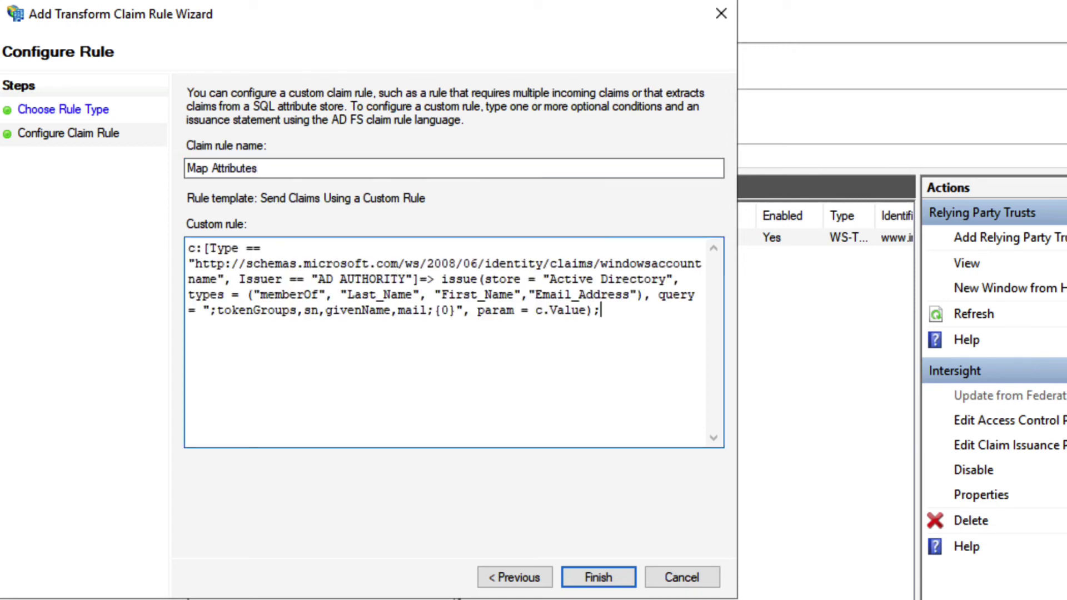
{"action": "left_click", "coordinate": [599, 577]}
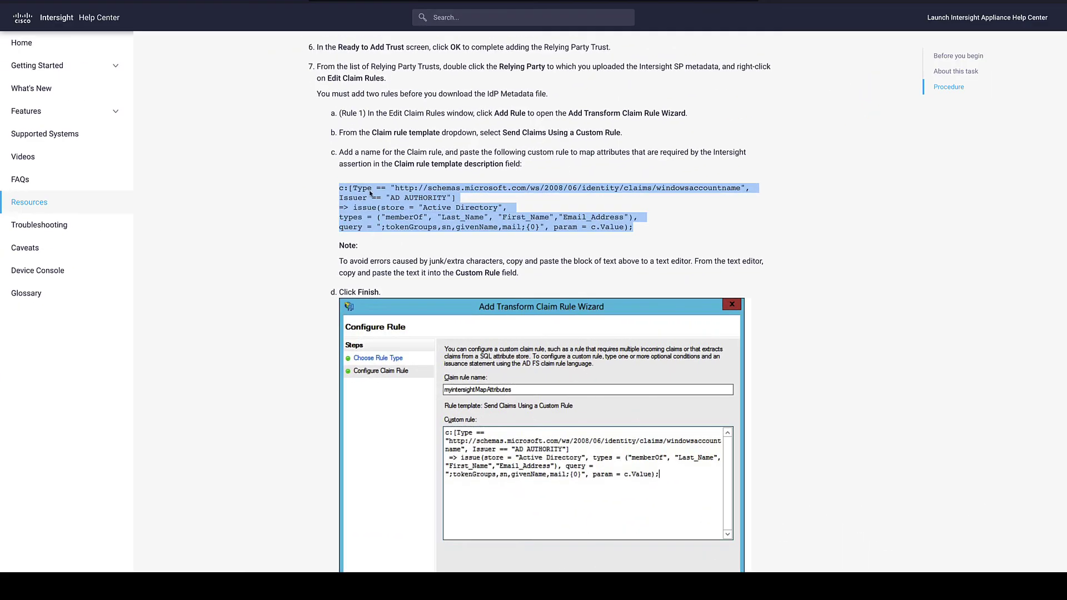
Scroll to the Rule 2 steps and highlight the note about entering Email_Address manually.
{"action": "scroll", "coordinate": [370, 193], "scroll_direction": "down", "scroll_amount": 9}
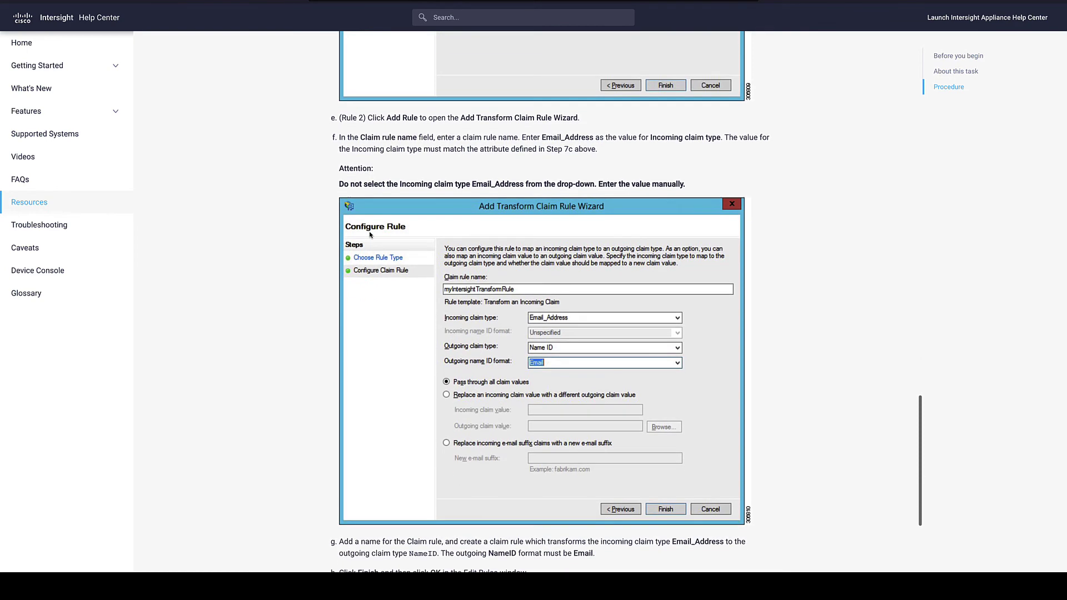
{"action": "scroll", "coordinate": [370, 234], "scroll_direction": "down", "scroll_amount": 1}
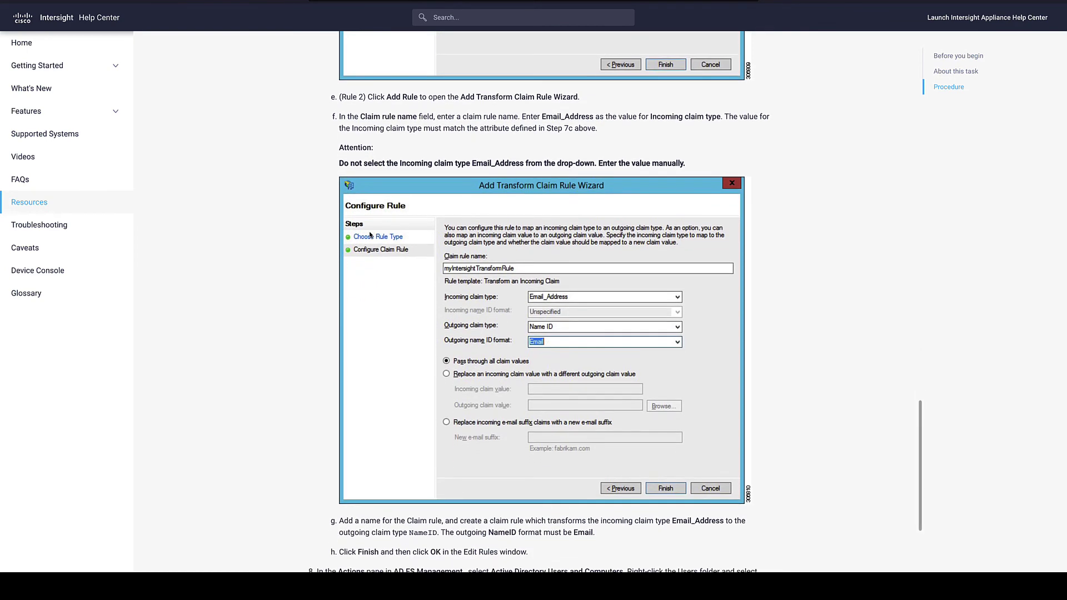
{"action": "scroll", "coordinate": [370, 235], "scroll_direction": "down", "scroll_amount": 1}
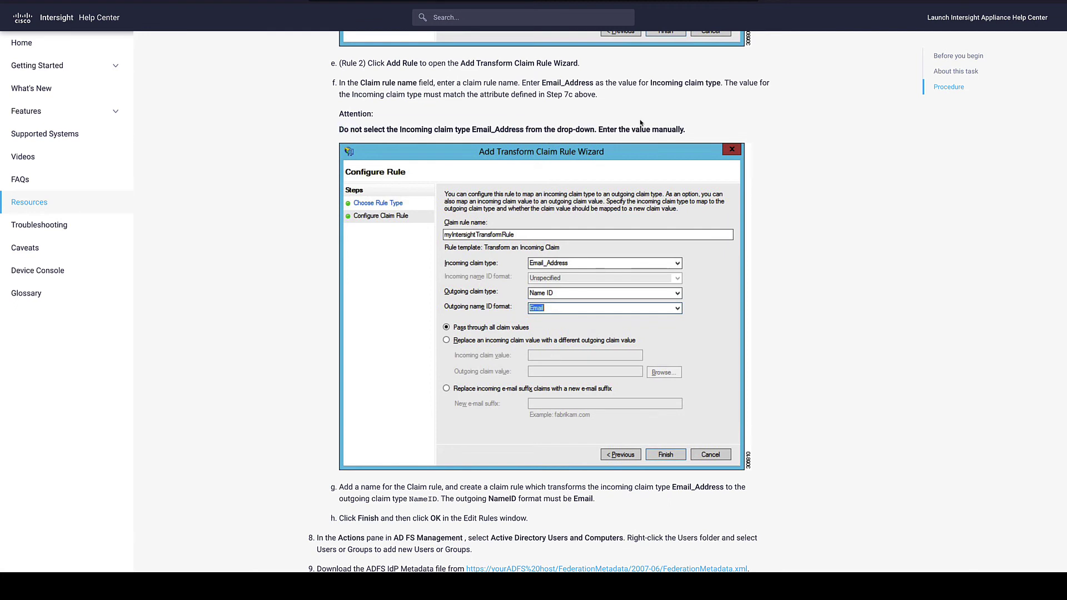
{"action": "left_click_drag", "start_coordinate": [339, 130], "coordinate": [687, 131]}
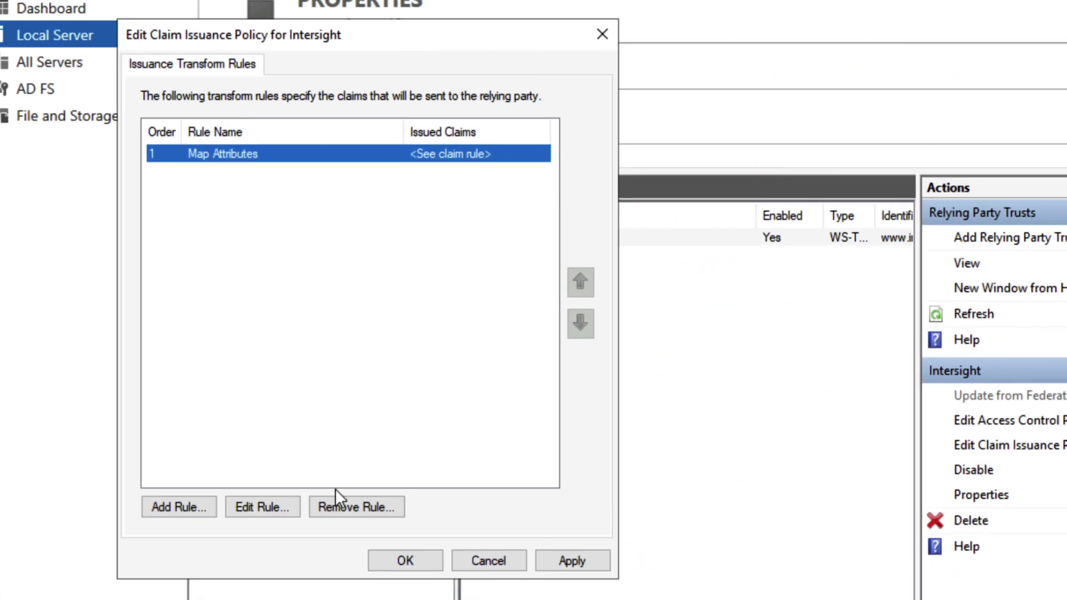
Start a Transform an Incoming Claim rule named Transform Rule with incoming claim Email_Address.
{"action": "left_click", "coordinate": [197, 501]}
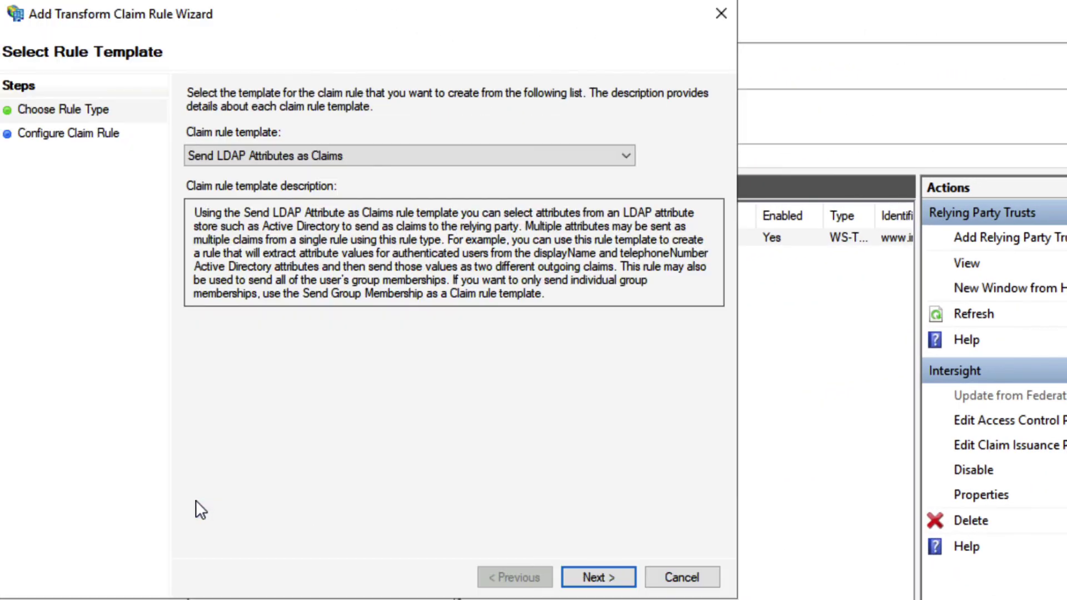
{"action": "left_click", "coordinate": [412, 151]}
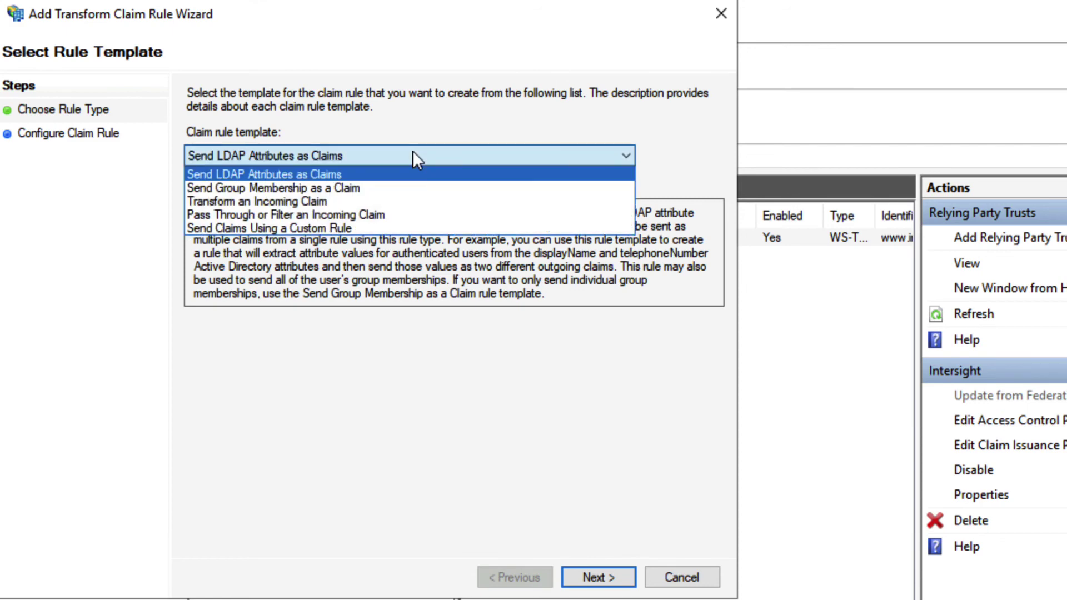
{"action": "left_click", "coordinate": [395, 199]}
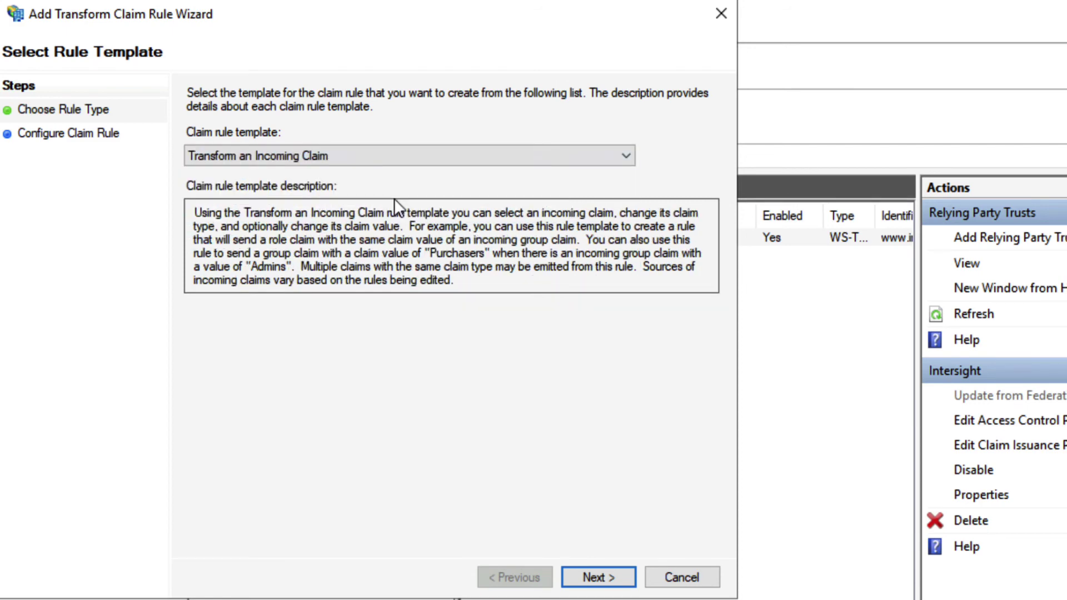
{"action": "left_click", "coordinate": [595, 572]}
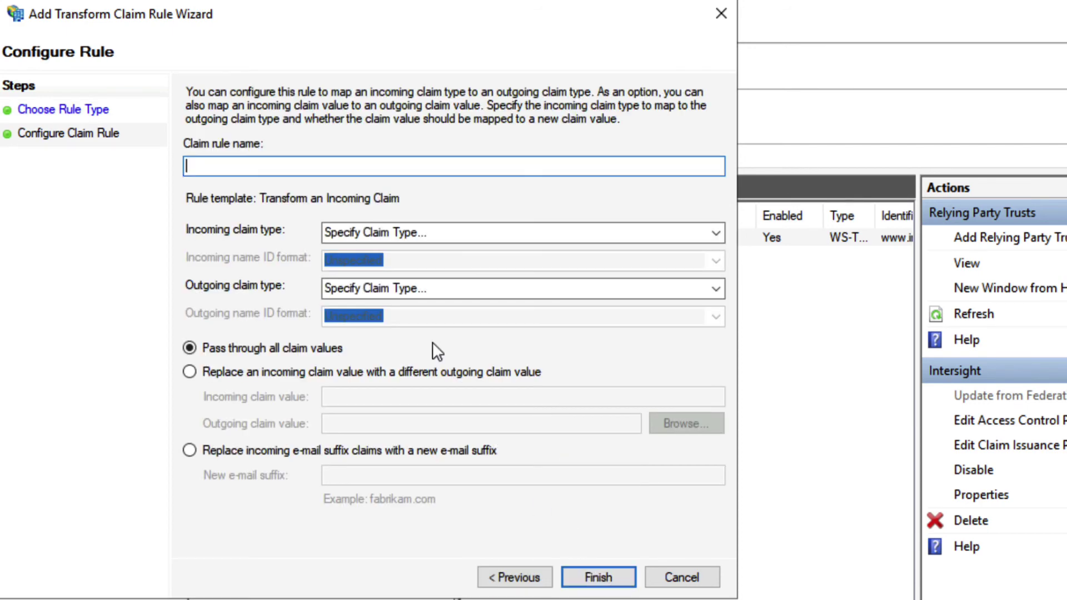
{"action": "type", "text": "Transform Rule"}
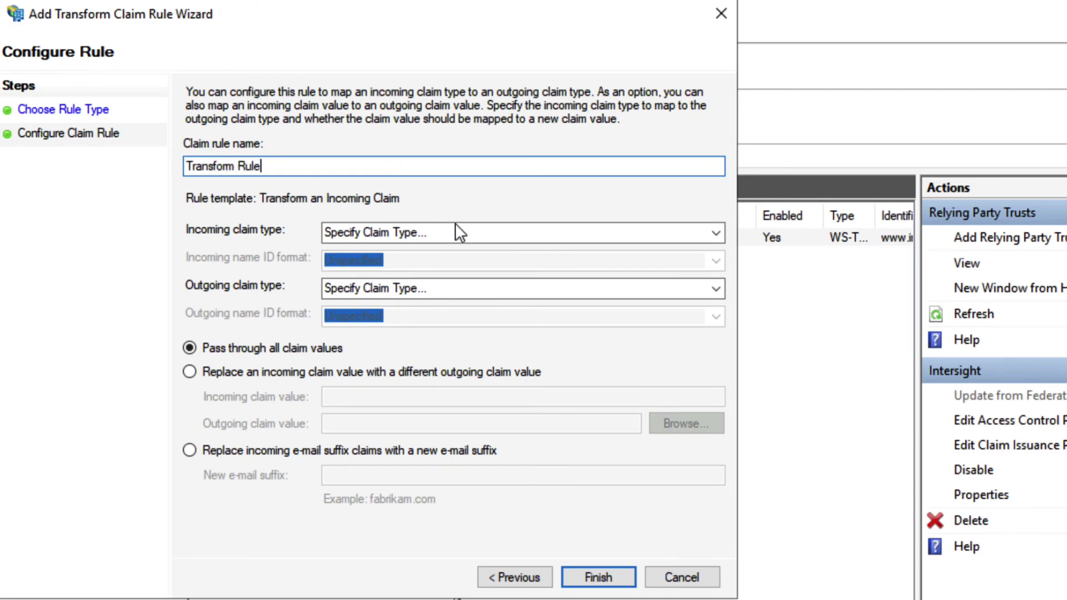
{"action": "left_click", "coordinate": [456, 231]}
{"action": "type", "text": "Email"}
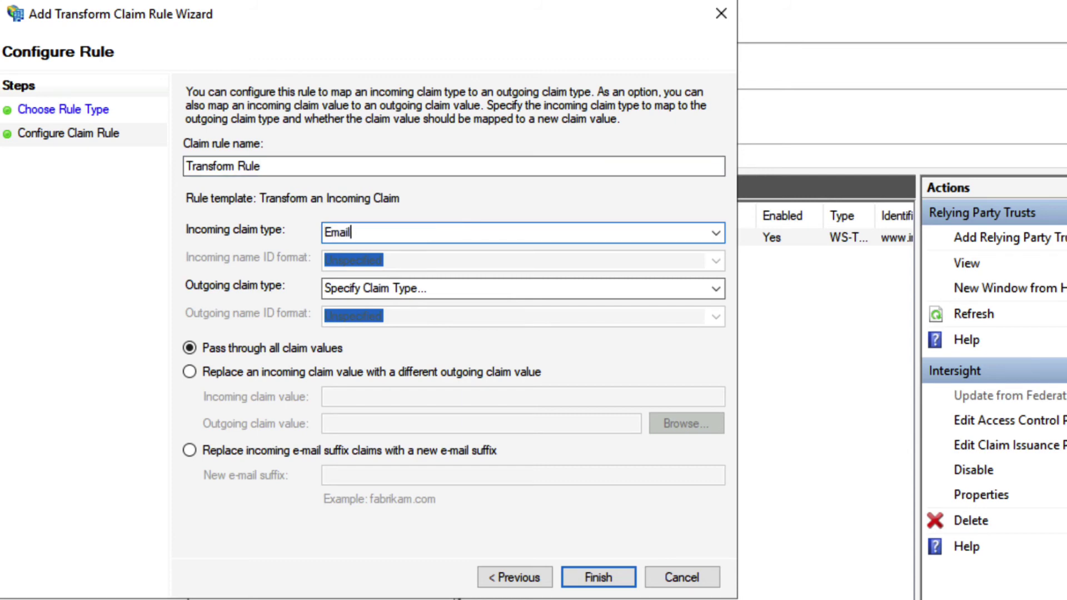
{"action": "type", "text": "_Address"}
Set outgoing claim Name ID with Email format, finish the rule, and apply the policy.
{"action": "left_click", "coordinate": [528, 288]}
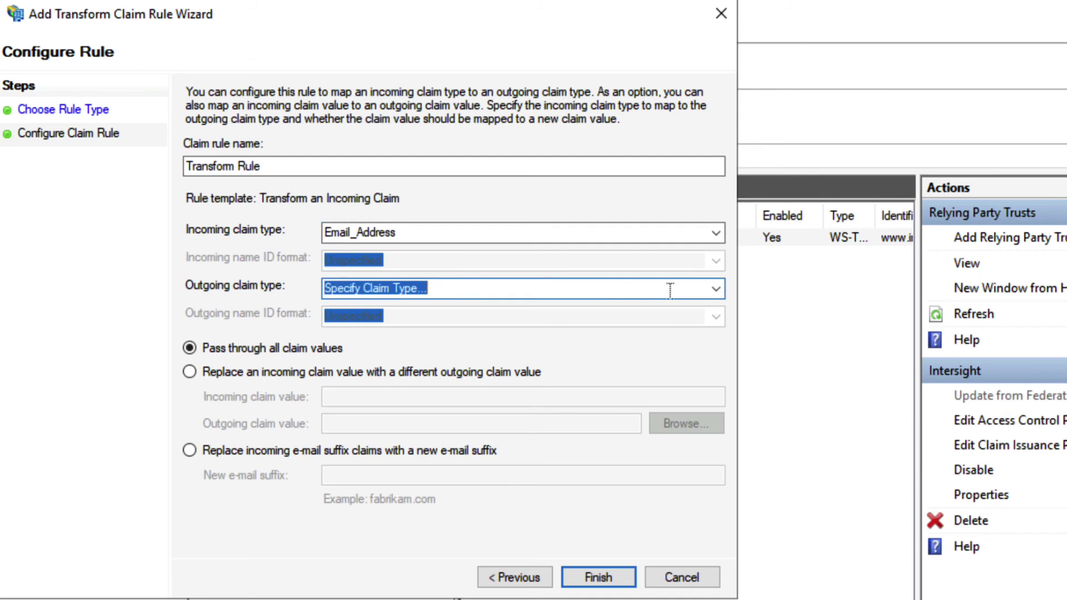
{"action": "left_click", "coordinate": [713, 288]}
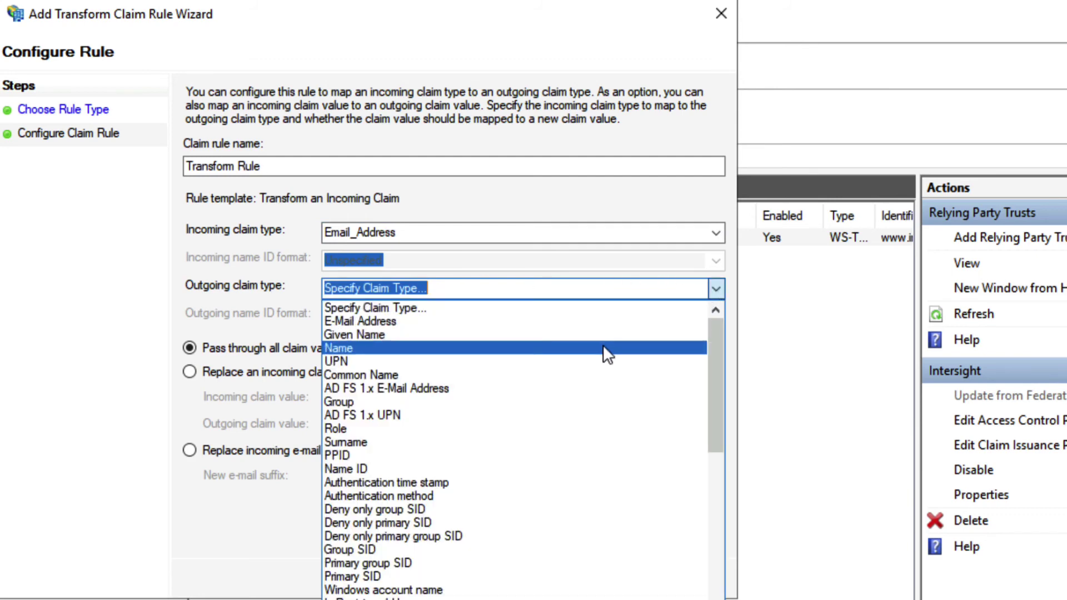
{"action": "left_click", "coordinate": [522, 464]}
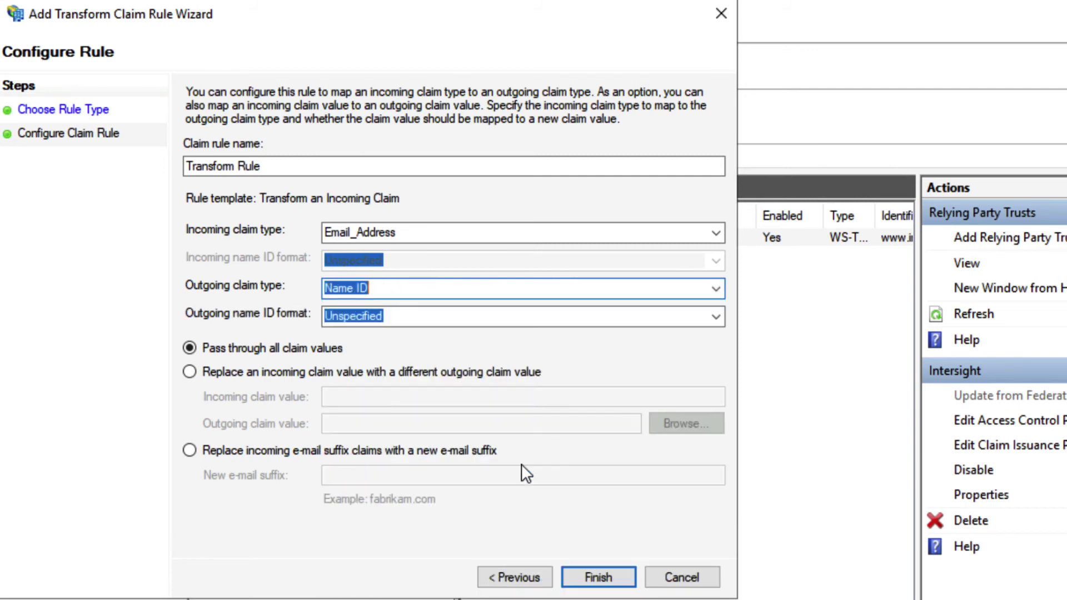
{"action": "left_click", "coordinate": [714, 316]}
{"action": "left_click", "coordinate": [648, 348]}
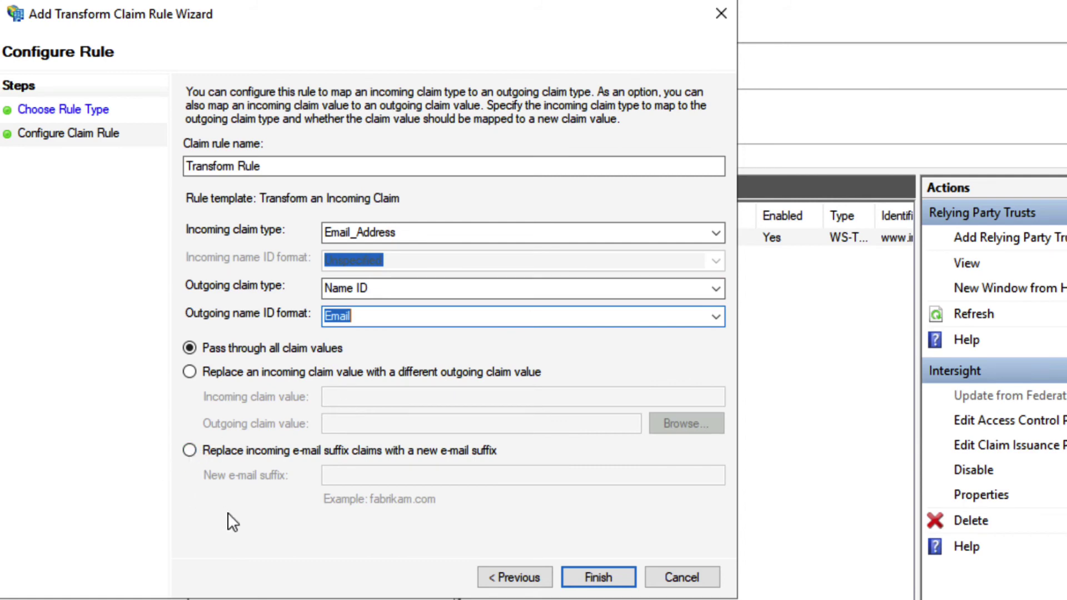
{"action": "left_click", "coordinate": [589, 578]}
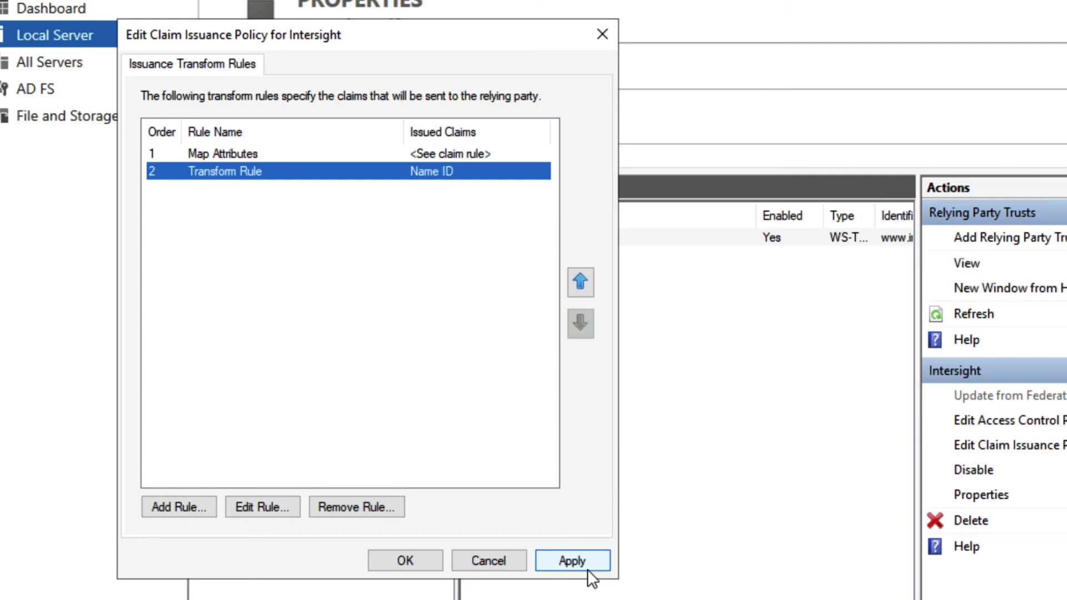
{"action": "left_click", "coordinate": [570, 569]}
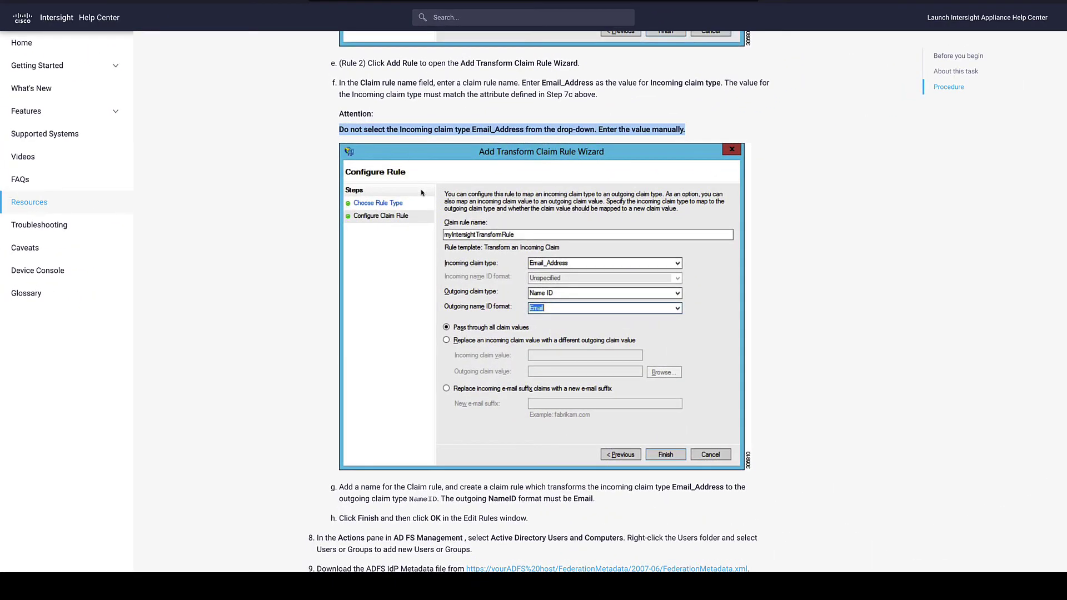
Scroll through the rest of the Help Center's transform claim rule procedure.
{"action": "scroll", "coordinate": [421, 193], "scroll_direction": "down", "scroll_amount": 3}
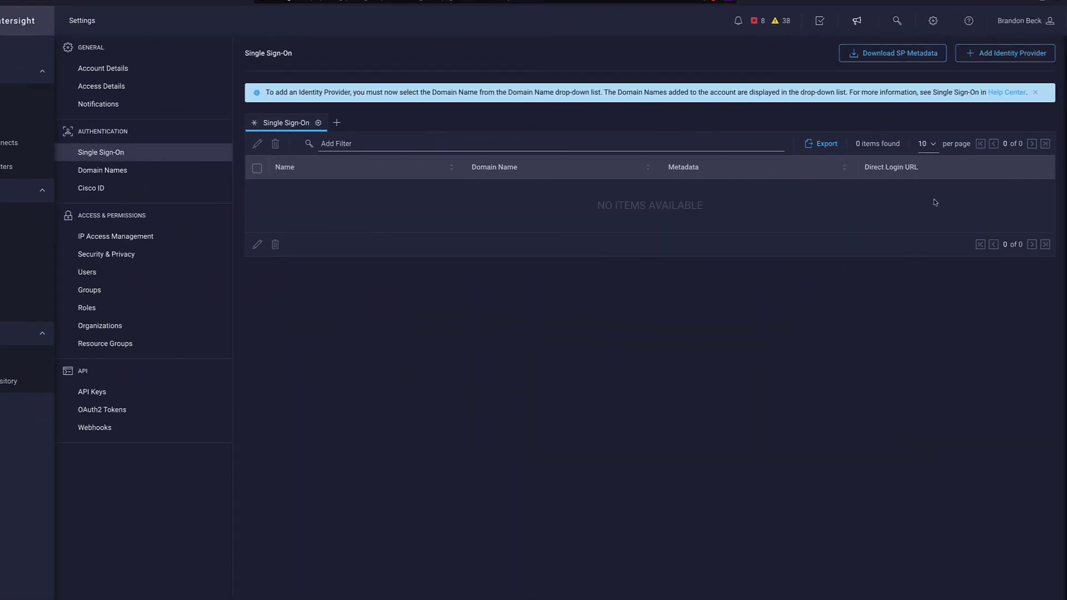
Save a new identity provider 'Auslab' on domain cisco.com, uploading federation.xml as its IdP metadata.
{"action": "left_click", "coordinate": [1039, 60]}
{"action": "left_click", "coordinate": [463, 234]}
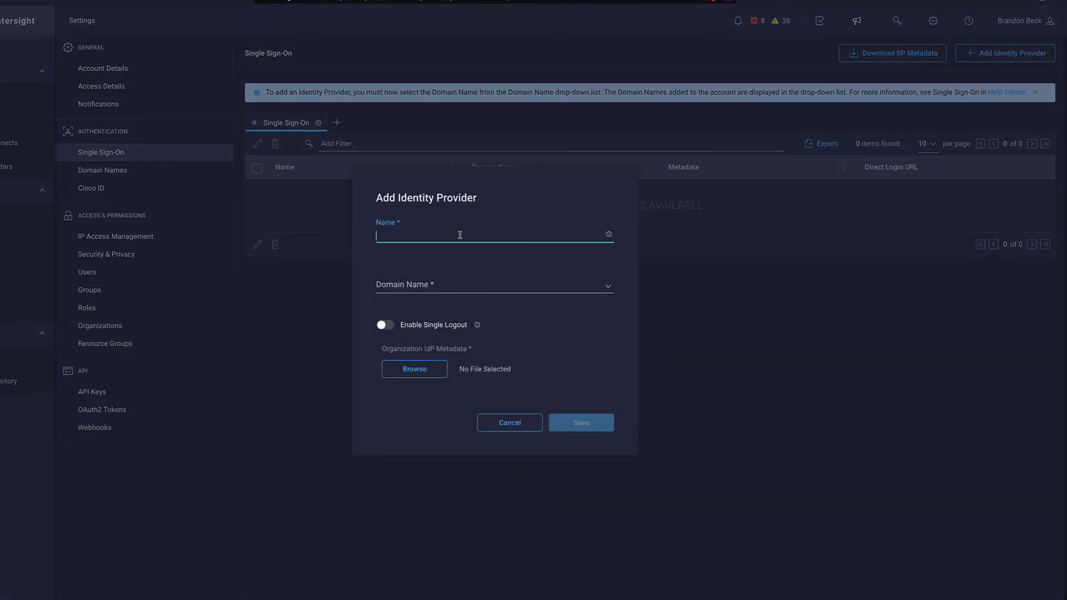
{"action": "type", "text": "Auslab"}
{"action": "left_click", "coordinate": [448, 284]}
{"action": "left_click", "coordinate": [461, 304]}
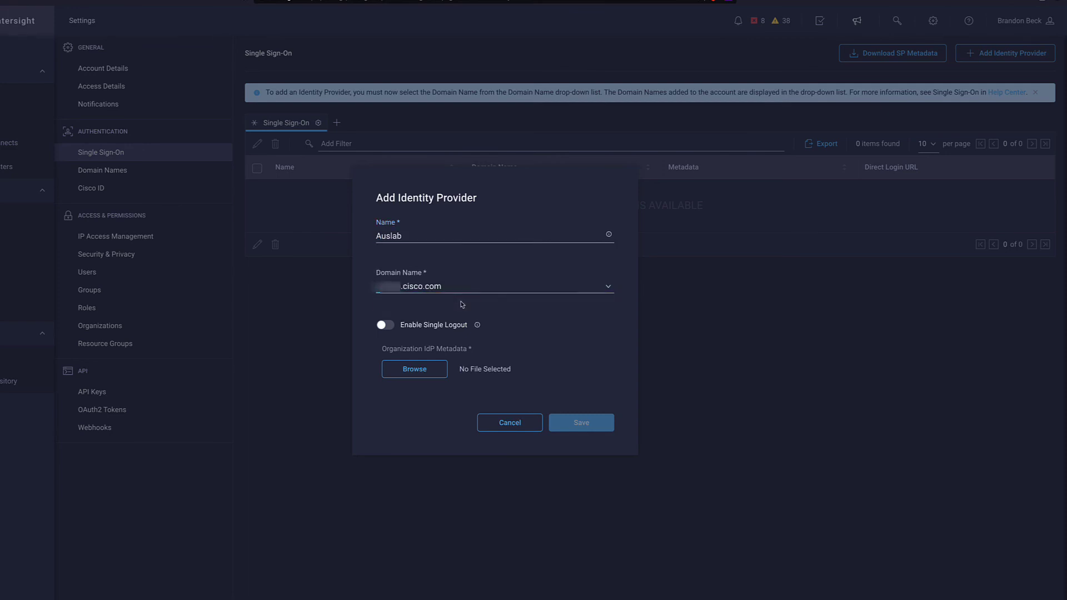
{"action": "left_click", "coordinate": [430, 372]}
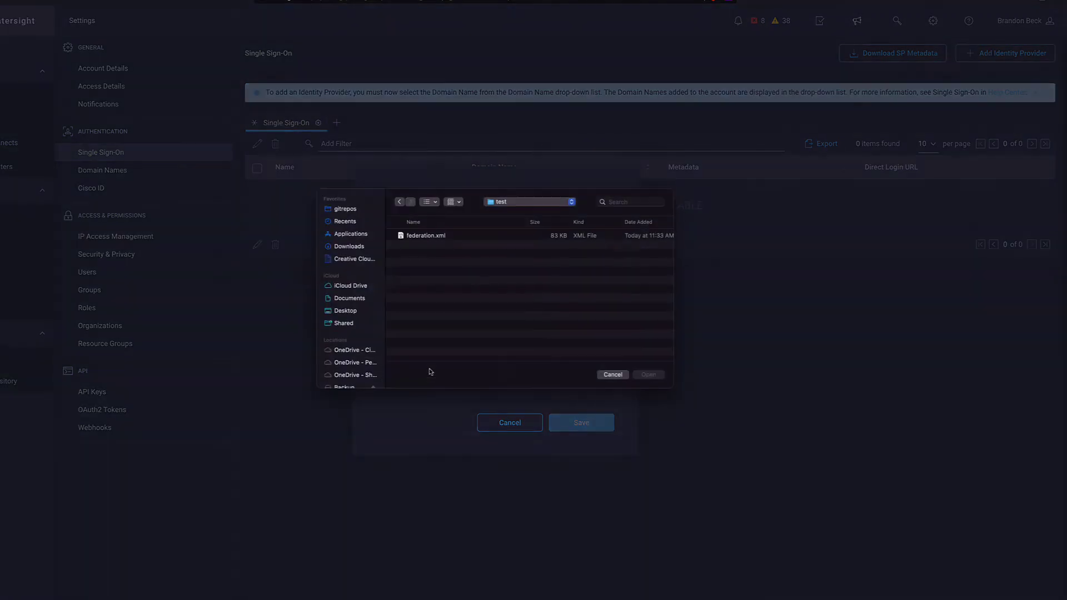
{"action": "left_click", "coordinate": [429, 243]}
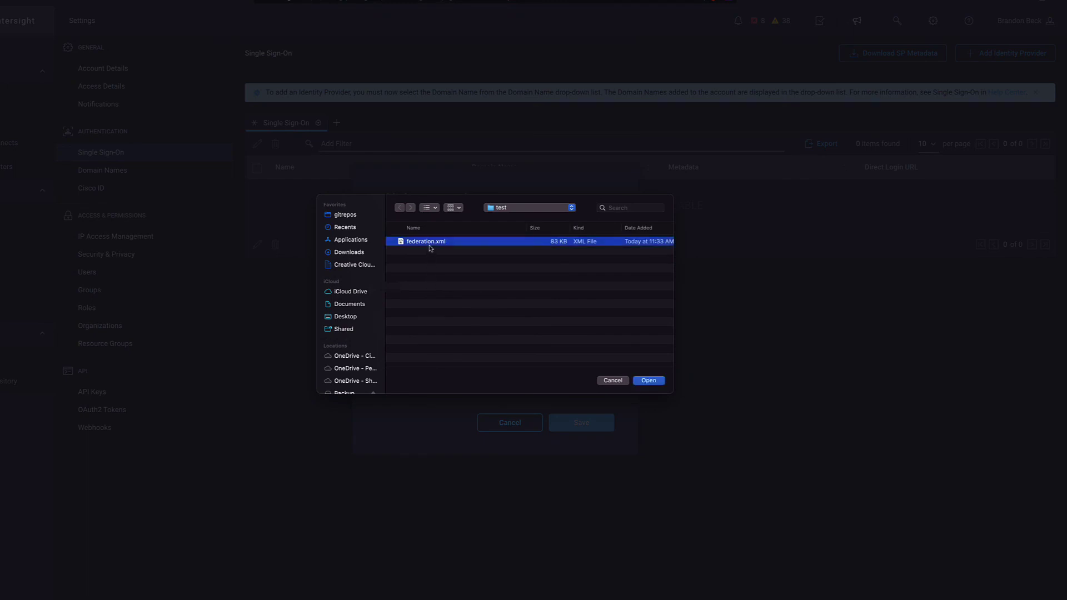
{"action": "left_click", "coordinate": [660, 381]}
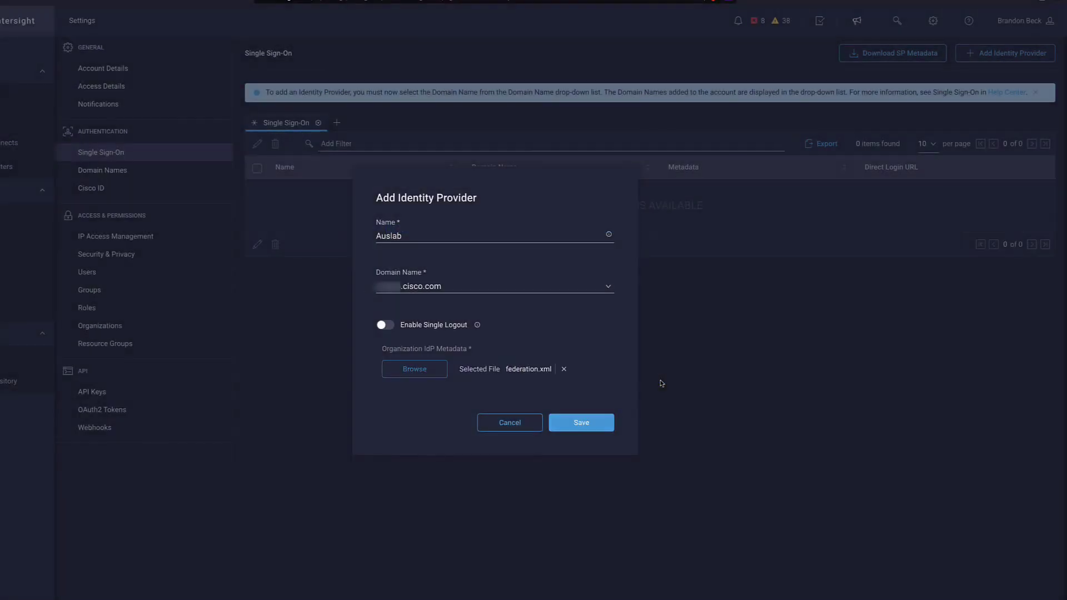
{"action": "left_click", "coordinate": [608, 425]}
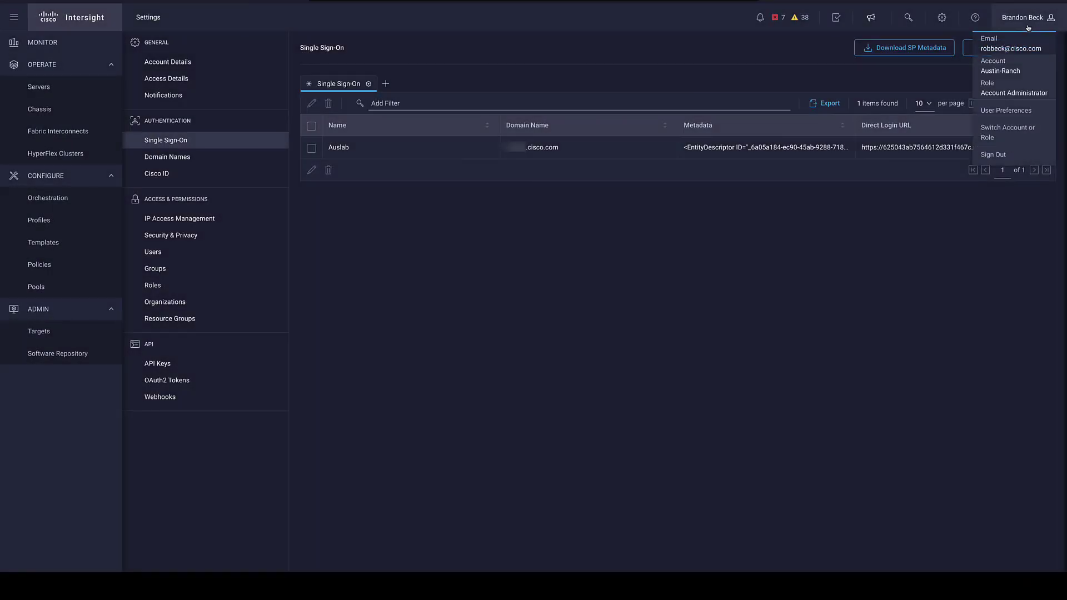
Sign out and start an SSO login with the user's email address to reach AD FS.
{"action": "left_click", "coordinate": [989, 157]}
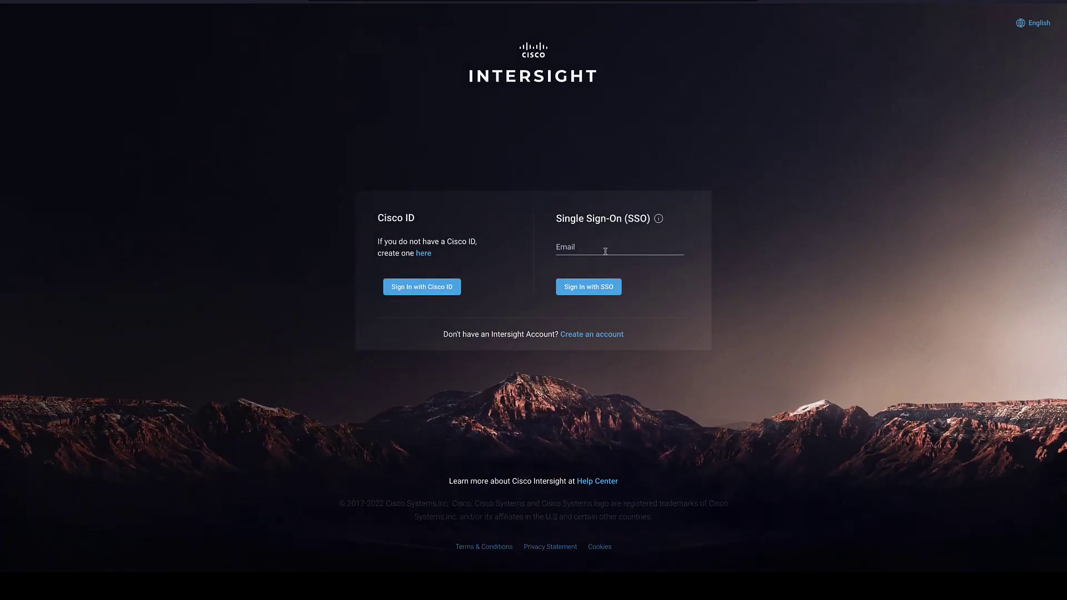
{"action": "left_click", "coordinate": [606, 251]}
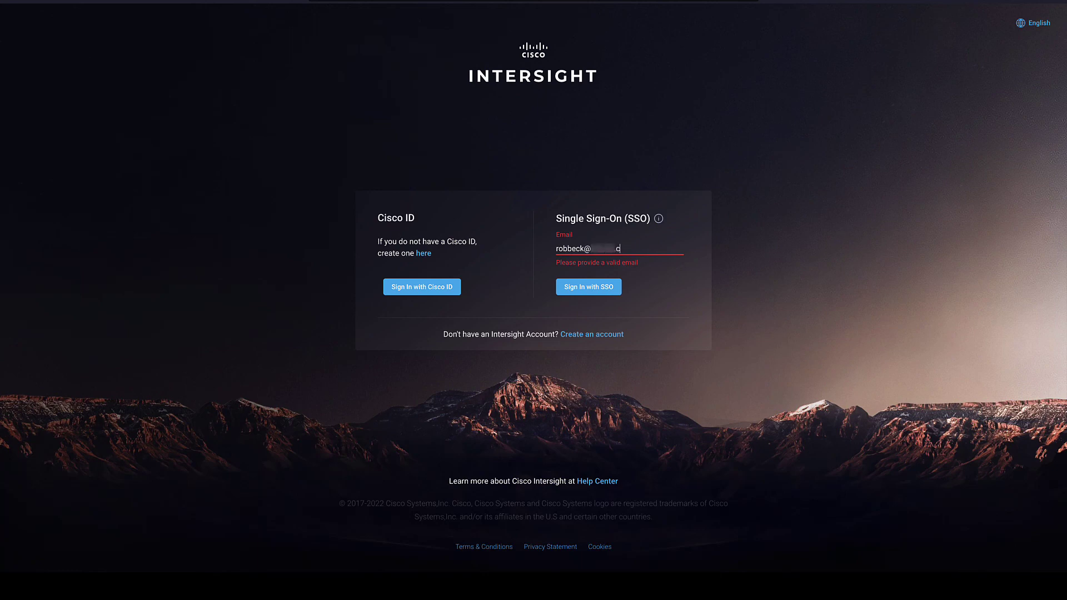
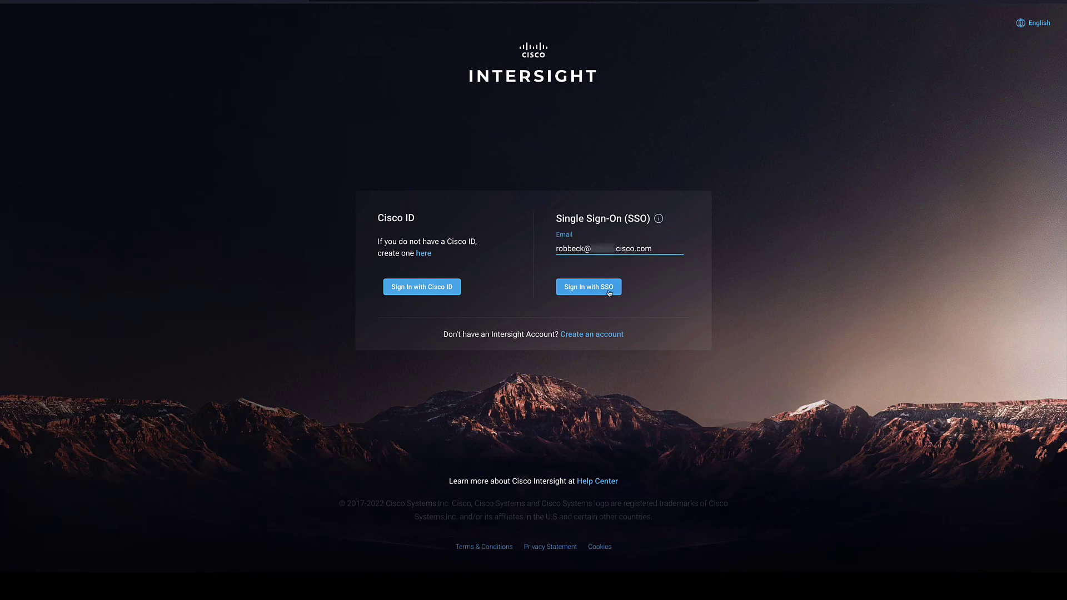
{"action": "left_click", "coordinate": [610, 293]}
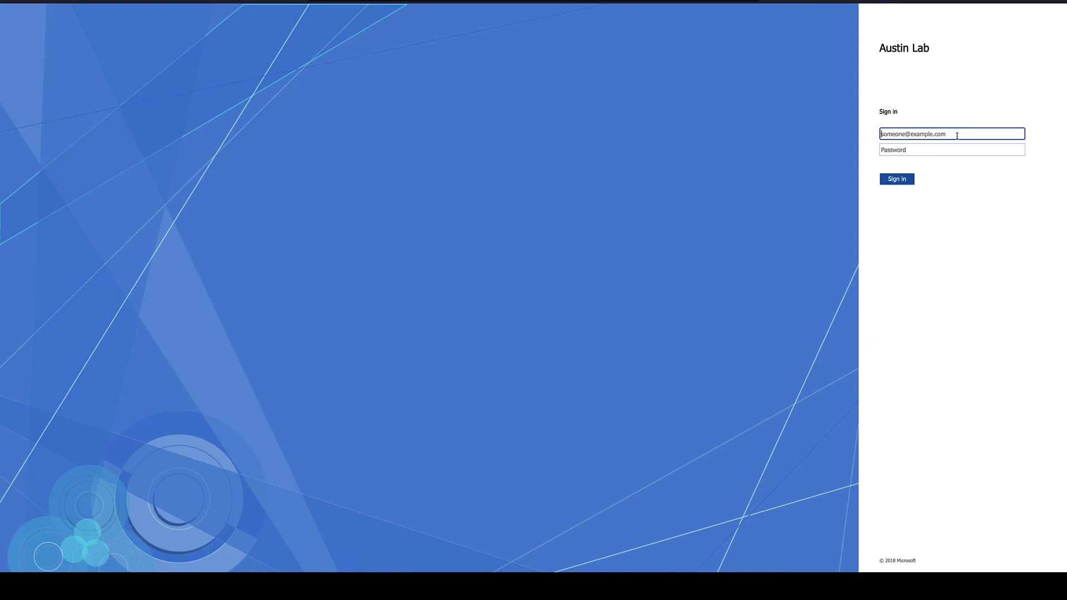
Sign in on the AD FS page with the lab user's username and password.
{"action": "key", "text": "Tab"}
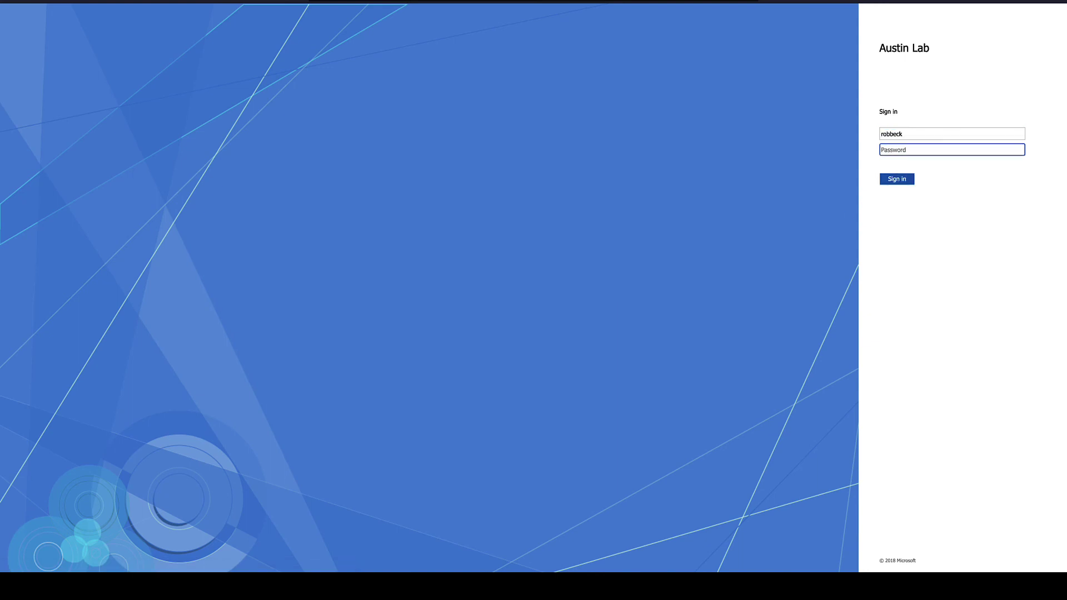
{"action": "type", "text": "••"}
{"action": "key", "text": "Return"}
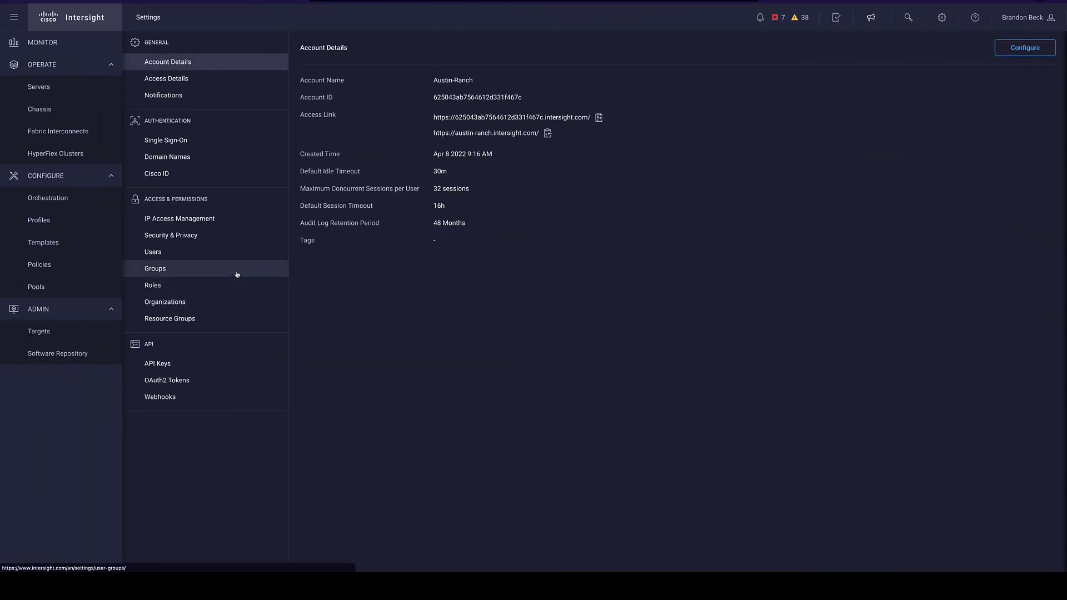
Create a new group named WWDC Team, mapped to identity provider group WWDC Lab Users.
{"action": "left_click", "coordinate": [237, 275]}
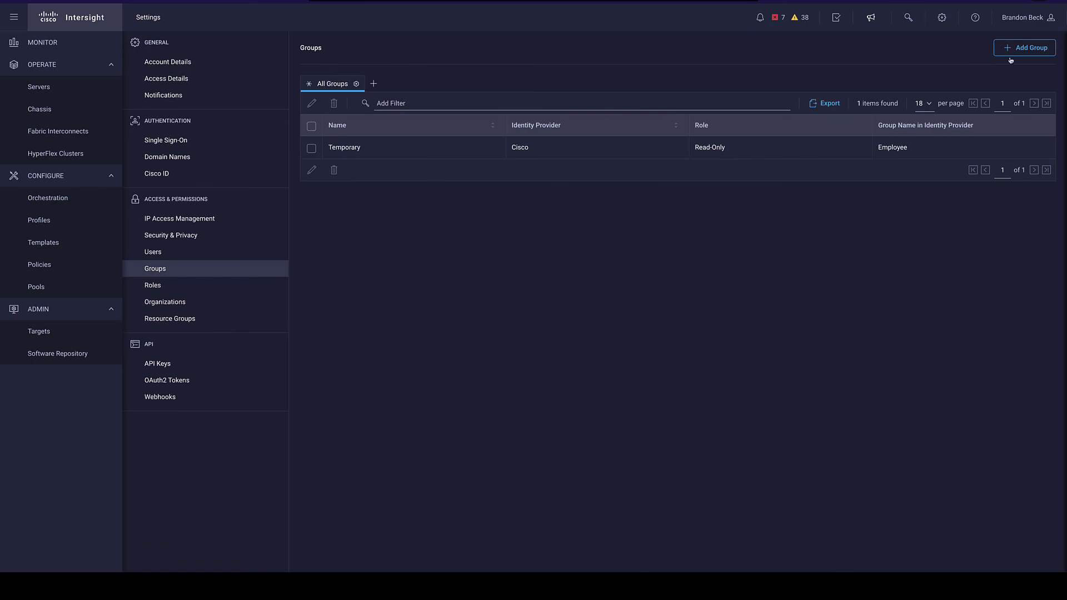
{"action": "left_click", "coordinate": [1028, 55]}
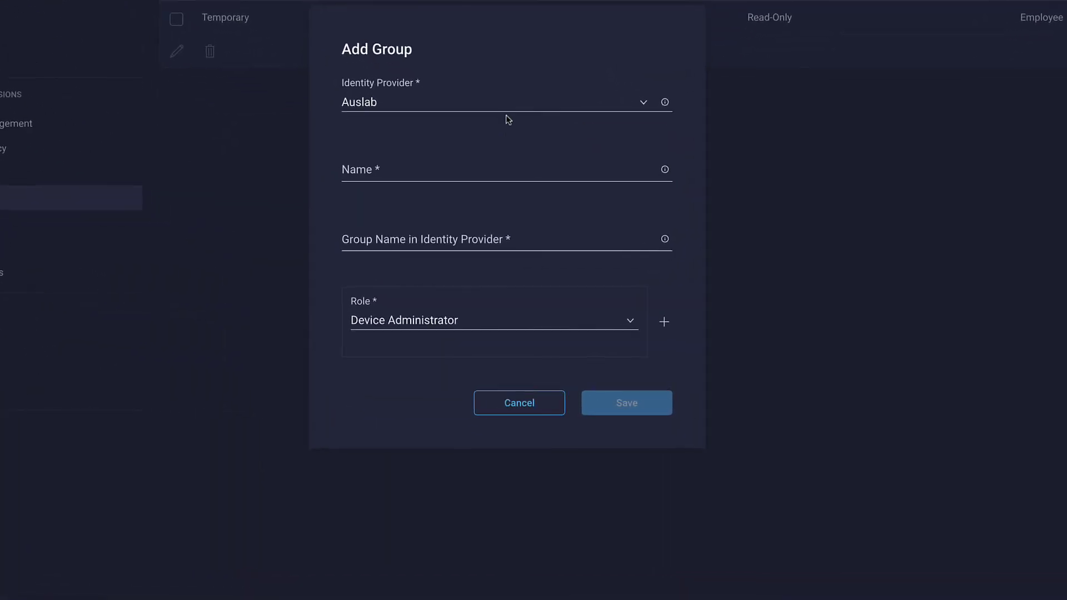
{"action": "left_click", "coordinate": [483, 253]}
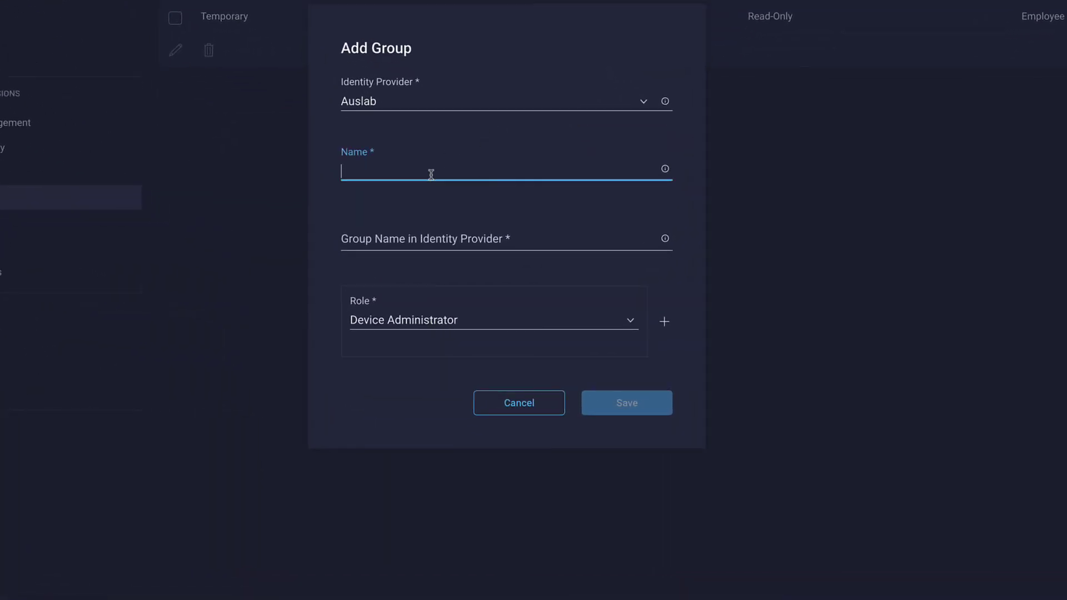
{"action": "type", "text": "WWDC Lab Users"}
{"action": "left_click", "coordinate": [429, 240]}
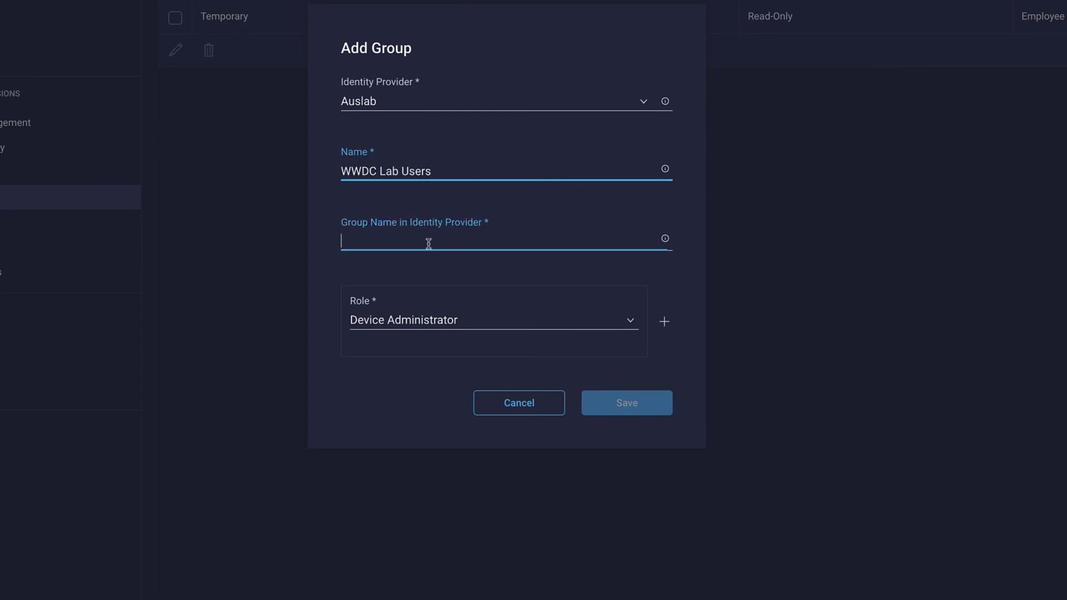
{"action": "type", "text": "WWDC :ar"}
{"action": "key", "text": "BackSpace"}
{"action": "key", "text": "BackSpace"}
{"action": "type", "text": "Lab Users"}
{"action": "left_click", "coordinate": [439, 172]}
{"action": "key", "text": "BackSpace"}
{"action": "key", "text": "BackSpace"}
{"action": "key", "text": "BackSpace"}
{"action": "key", "text": "BackSpace"}
{"action": "key", "text": "BackSpace"}
{"action": "key", "text": "BackSpace"}
{"action": "key", "text": "BackSpace"}
{"action": "key", "text": "BackSpace"}
{"action": "key", "text": "BackSpace"}
{"action": "type", "text": "Team"}
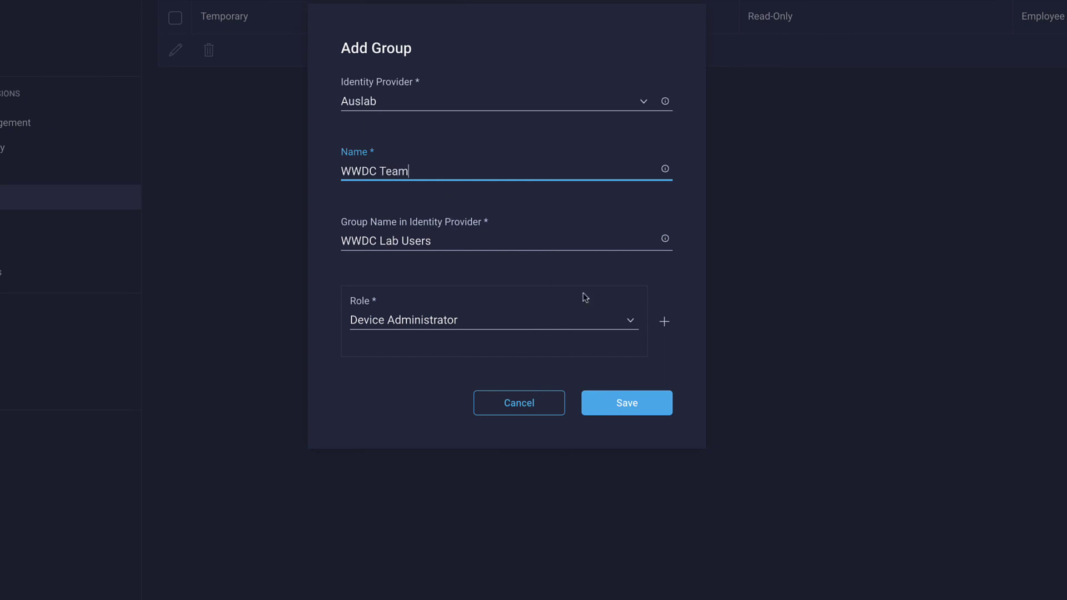
Give the group the Trail Boss and Account Administrator roles and save it.
{"action": "left_click", "coordinate": [629, 328]}
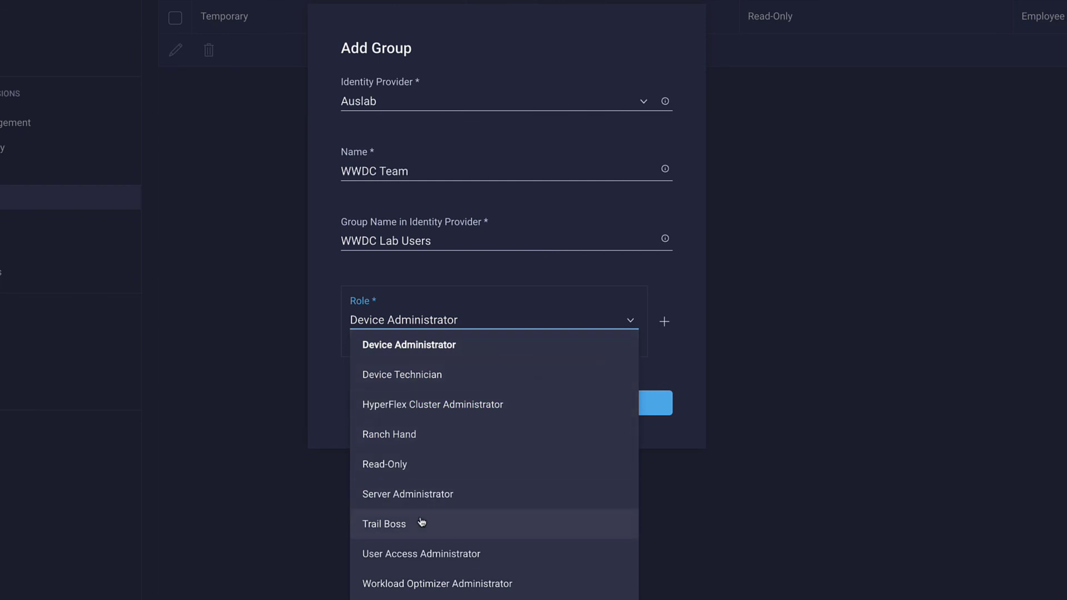
{"action": "left_click", "coordinate": [421, 521]}
{"action": "left_click", "coordinate": [663, 324]}
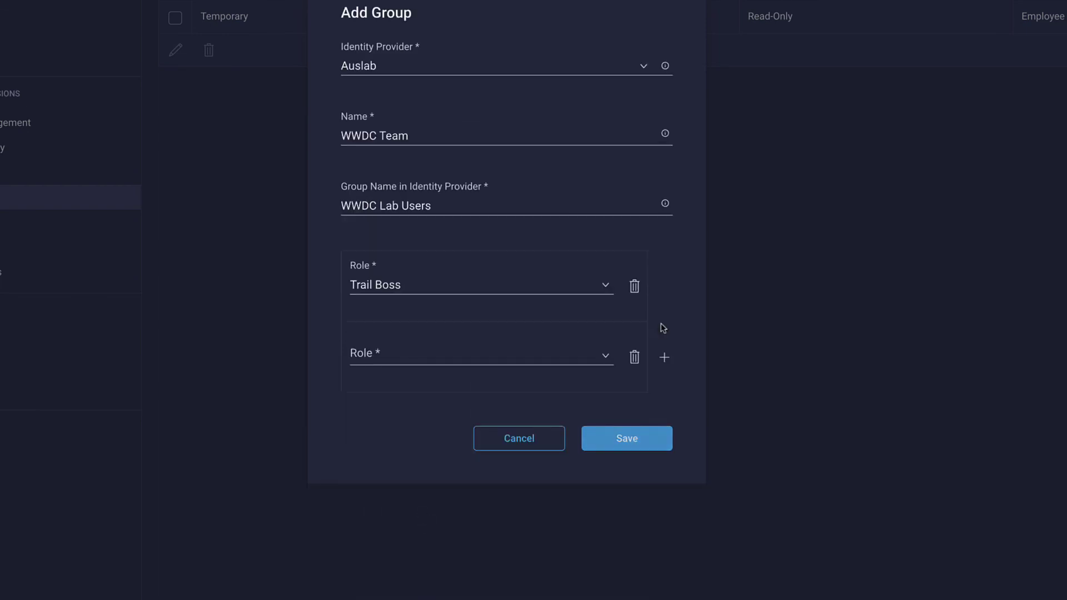
{"action": "left_click", "coordinate": [583, 358]}
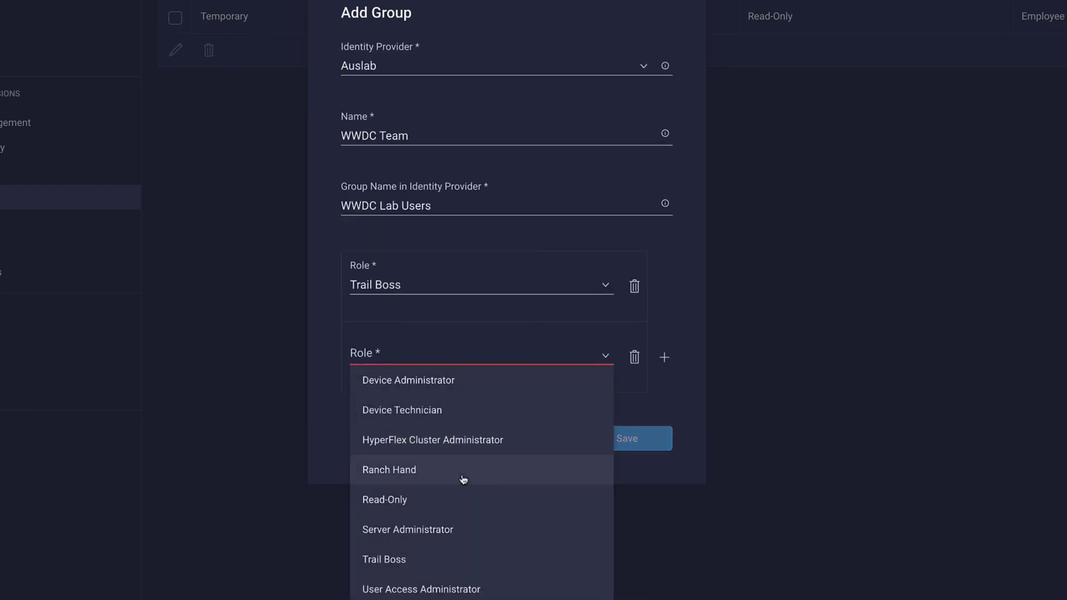
{"action": "scroll", "coordinate": [463, 479], "scroll_direction": "down", "scroll_amount": 3}
{"action": "left_click", "coordinate": [496, 590]}
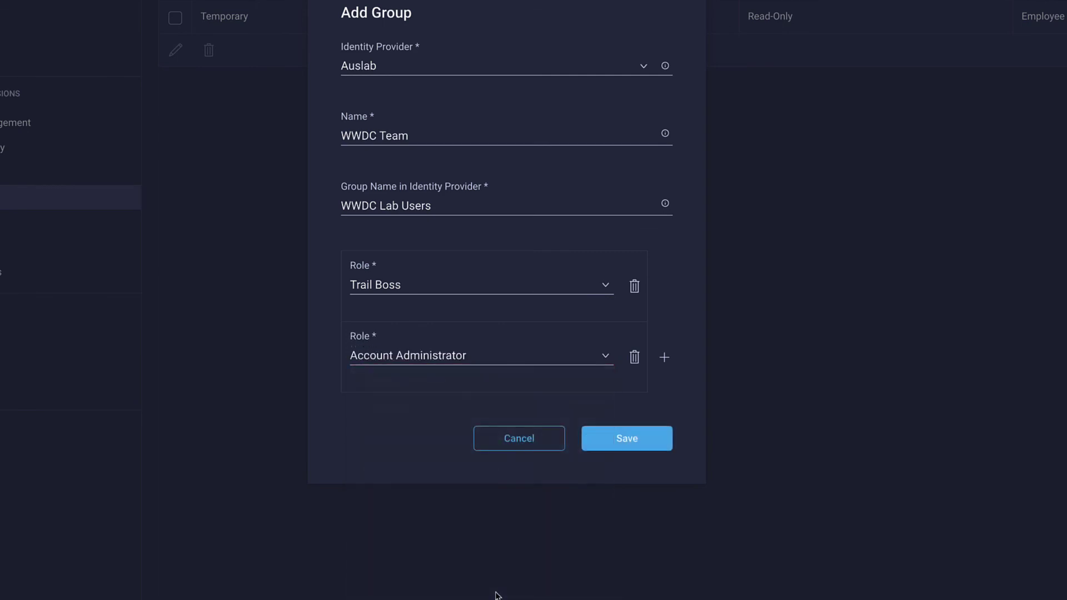
{"action": "left_click", "coordinate": [660, 447]}
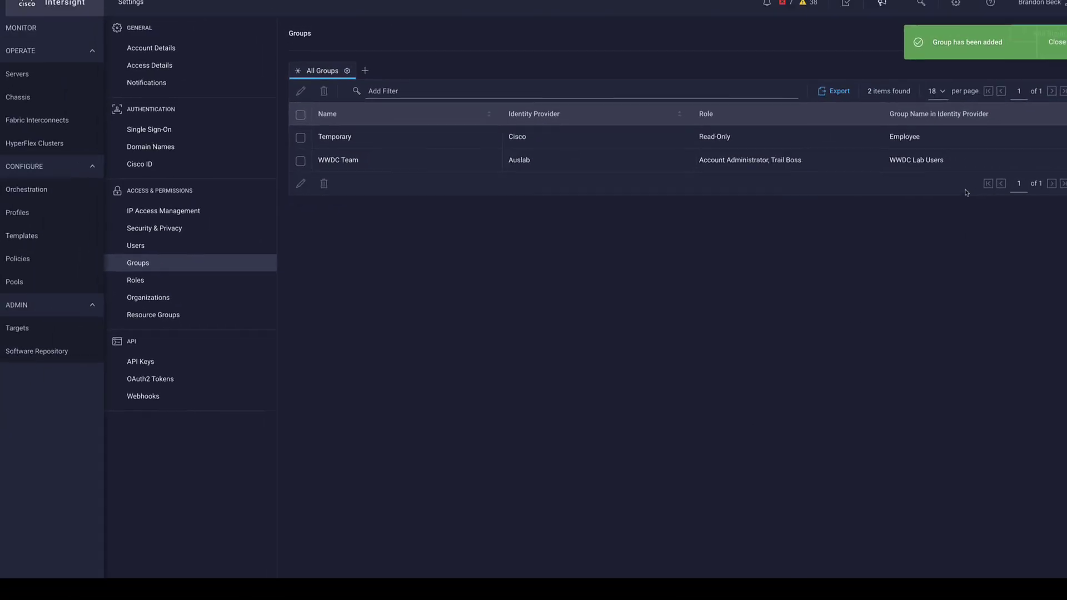
Sign out and back in via SSO with the user's email, choosing Austin-Ranch Account Administrator.
{"action": "left_click", "coordinate": [1055, 10]}
{"action": "left_click", "coordinate": [1018, 155]}
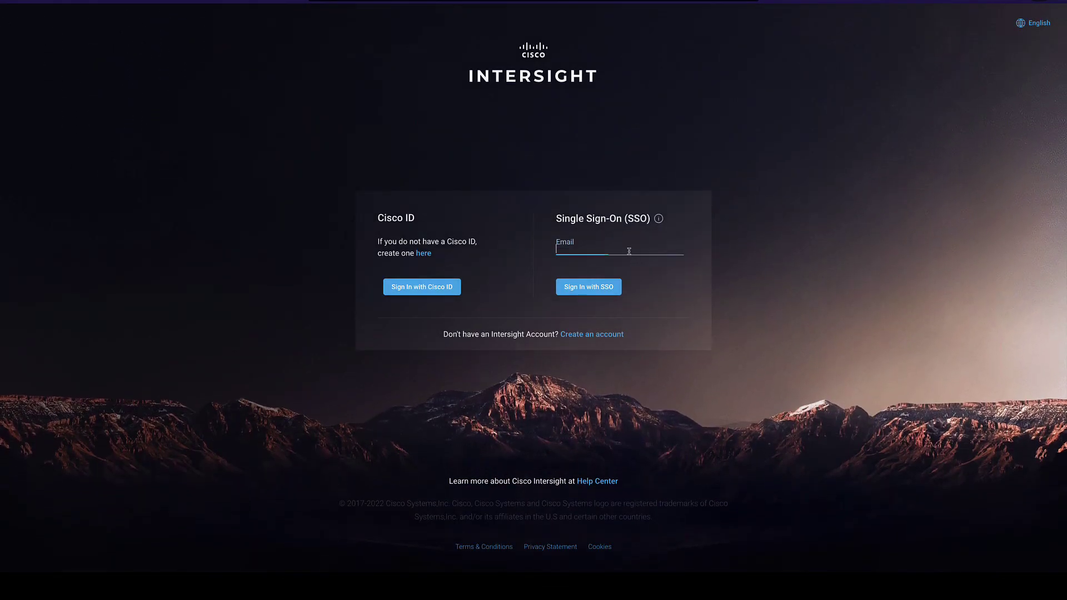
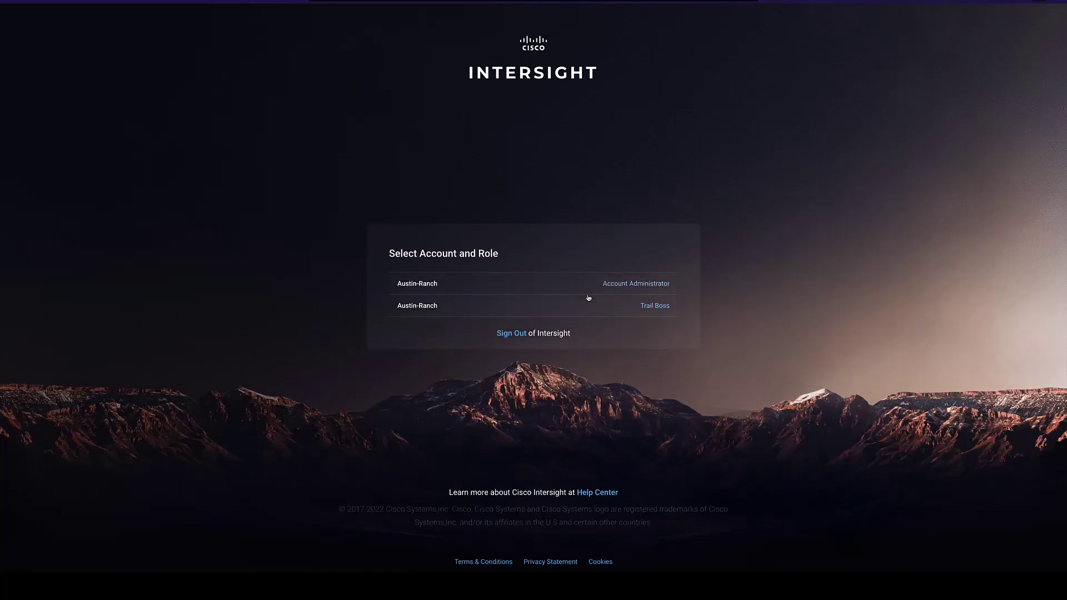
{"action": "left_click", "coordinate": [556, 290]}
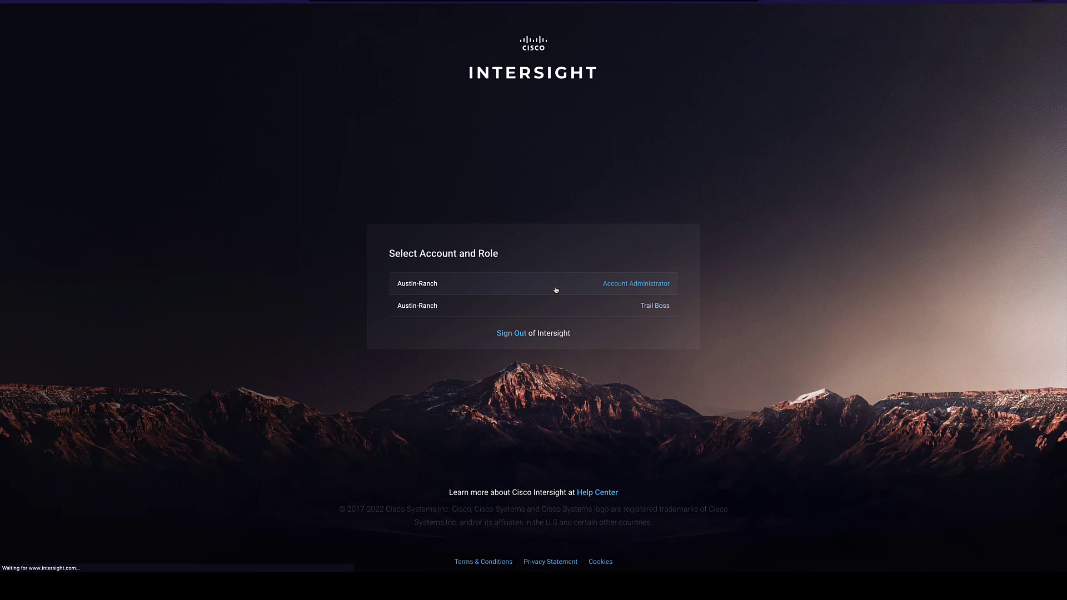